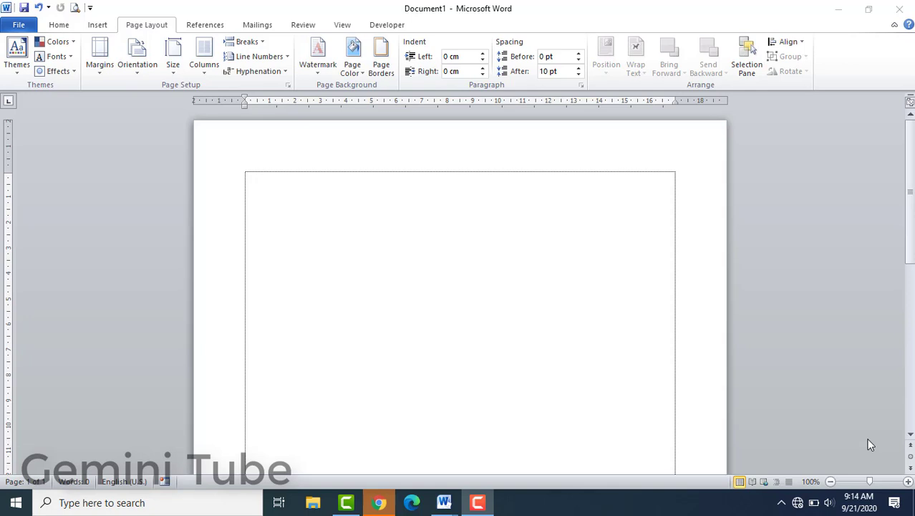
Step: Insert an empty 3x3 table at the top of the blank document
{"action": "left_click", "coordinate": [381, 264]}
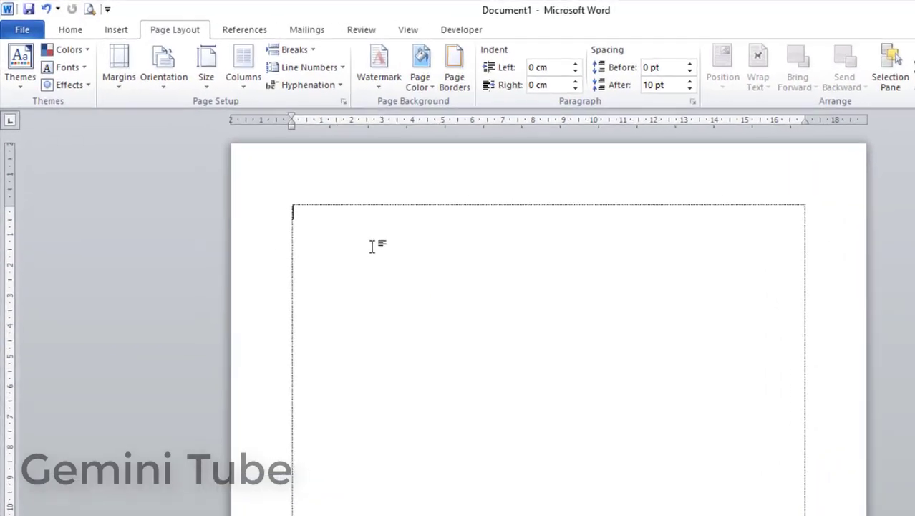
{"action": "left_click", "coordinate": [133, 34]}
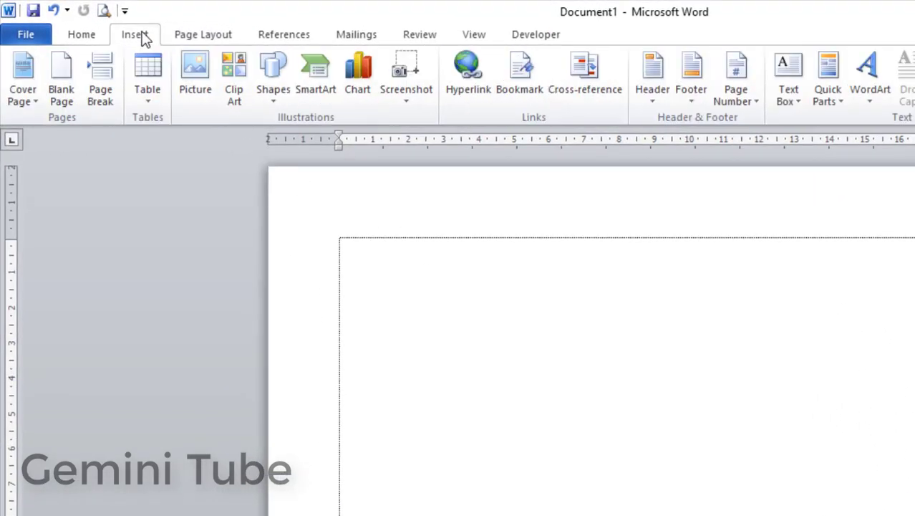
{"action": "left_click", "coordinate": [145, 98]}
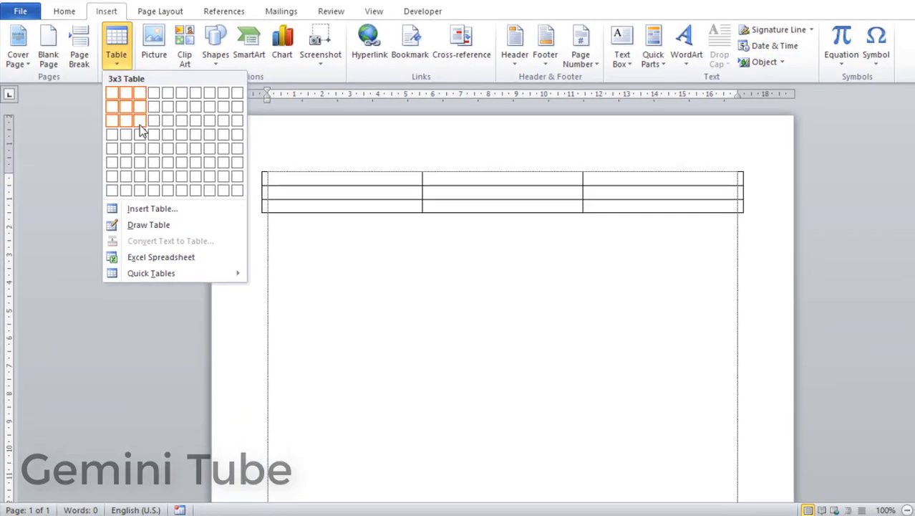
{"action": "left_click", "coordinate": [139, 125]}
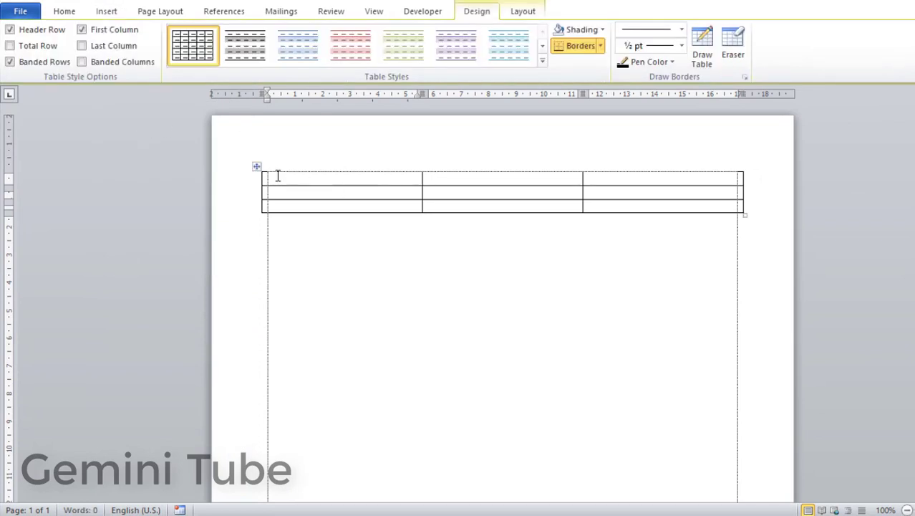
Step: Fill row one with 'Nama', a colon ':' and the name
{"action": "type", "text": "Nama"}
{"action": "left_click", "coordinate": [447, 160]}
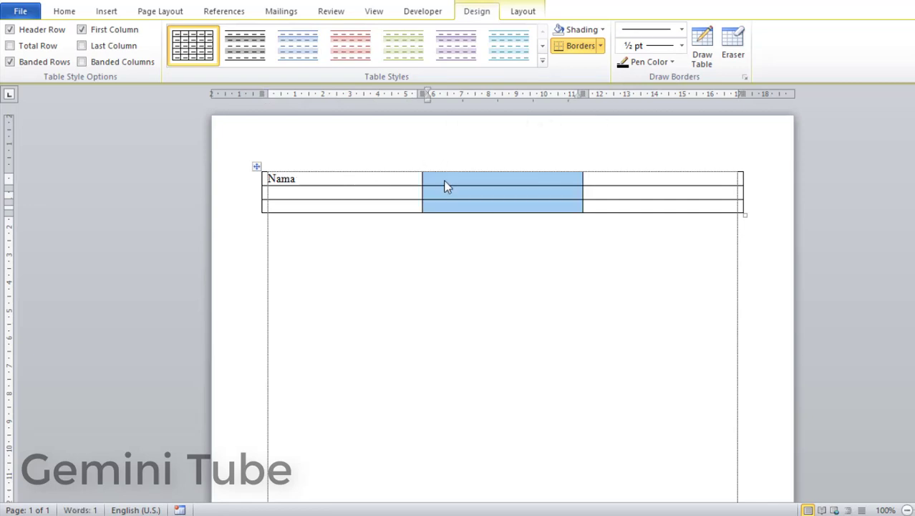
{"action": "left_click", "coordinate": [447, 186]}
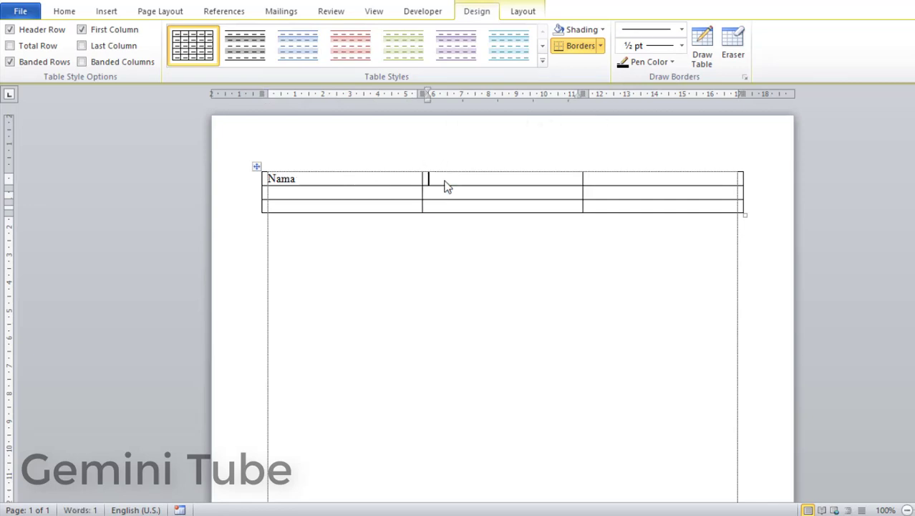
{"action": "type", "text": ":"}
{"action": "left_click", "coordinate": [607, 178]}
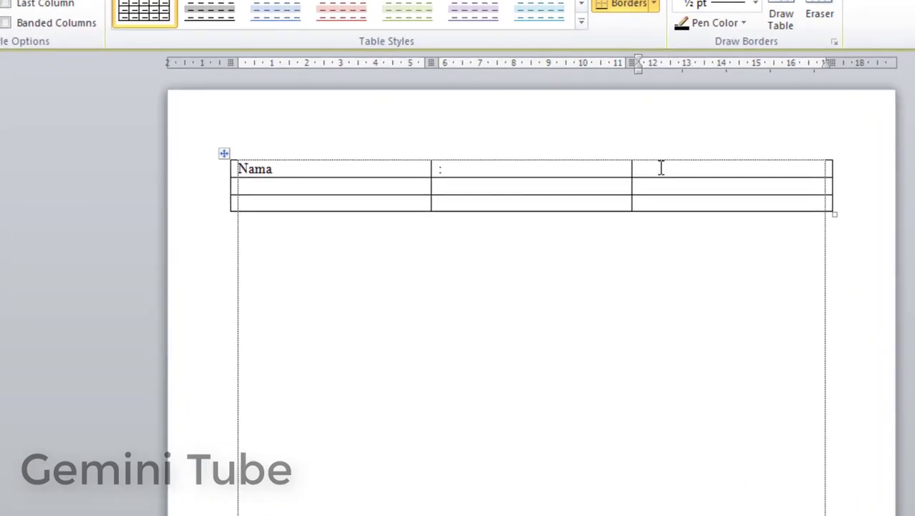
{"action": "type", "text": "Gemini Tube"}
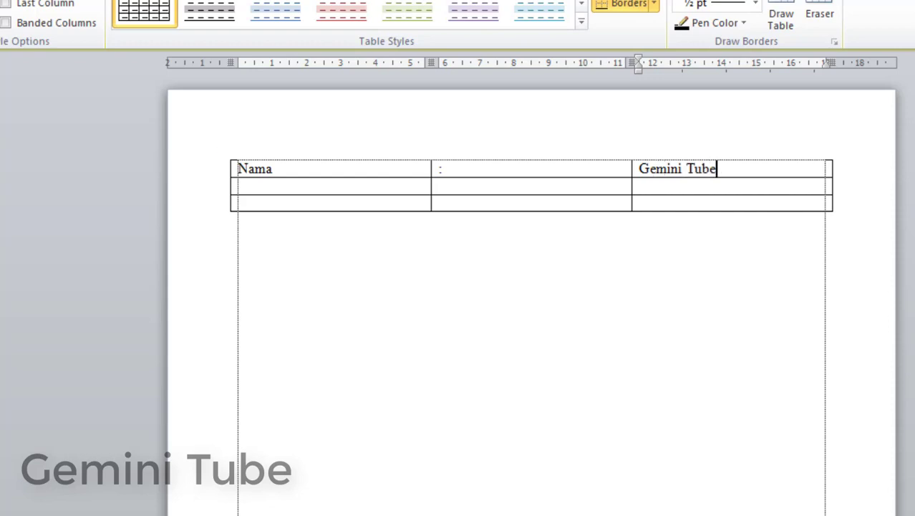
Step: Fill row two with 'Pekerjaan', ':' and 'Youtuber'
{"action": "left_click", "coordinate": [351, 186]}
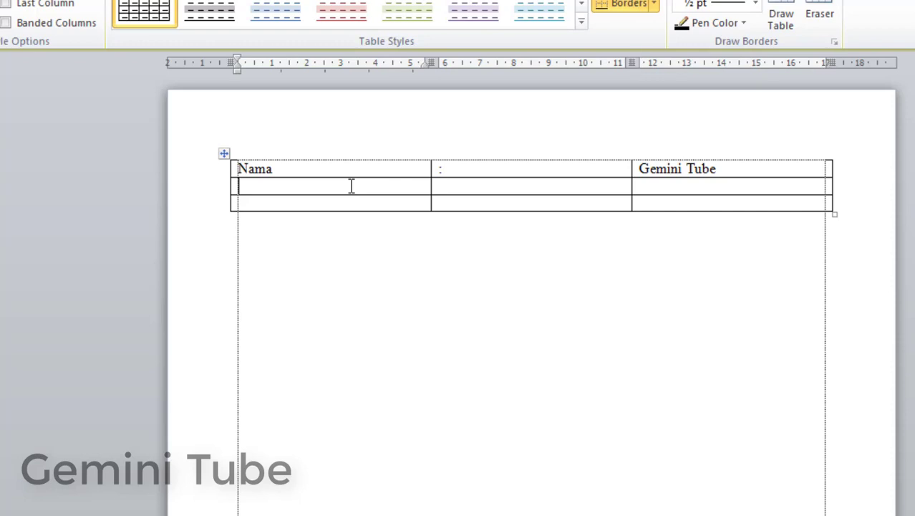
{"action": "type", "text": "Pekerjaan"}
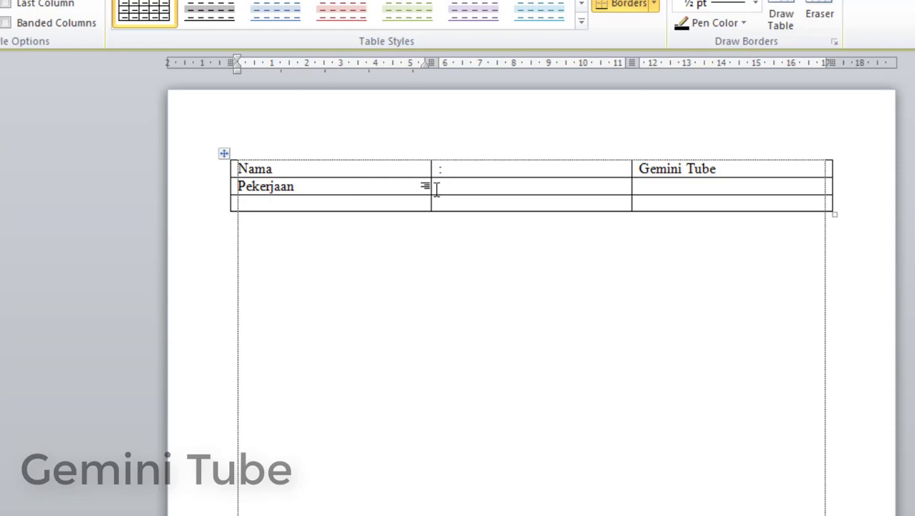
{"action": "left_click", "coordinate": [500, 189]}
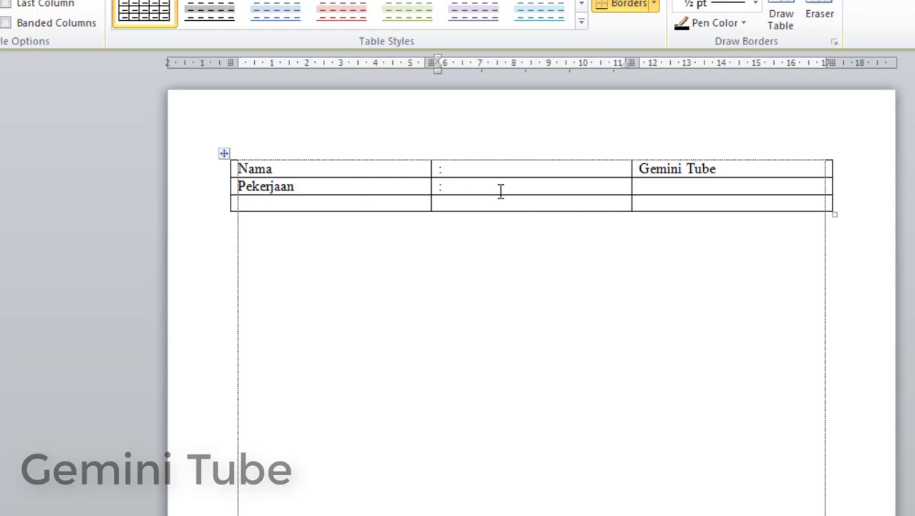
{"action": "type", "text": ":"}
{"action": "left_click", "coordinate": [683, 186]}
{"action": "type", "text": "Youtuber"}
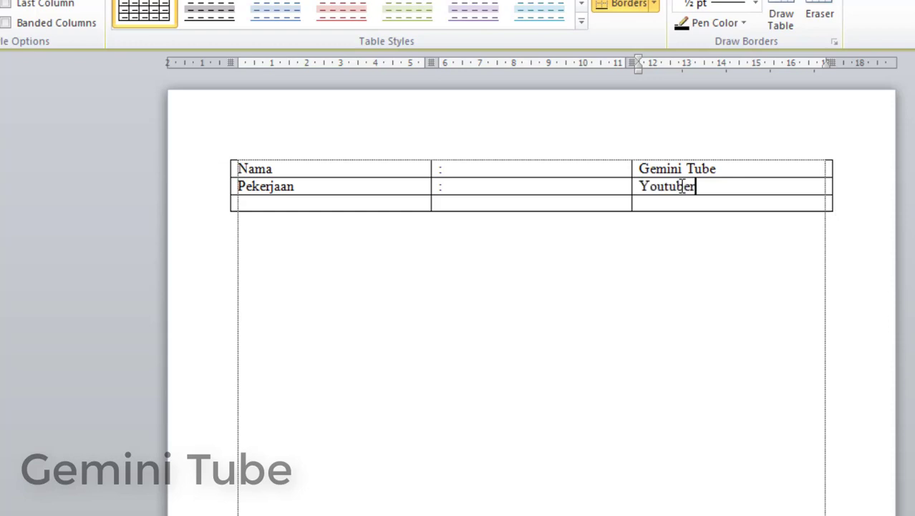
{"action": "left_click", "coordinate": [311, 205]}
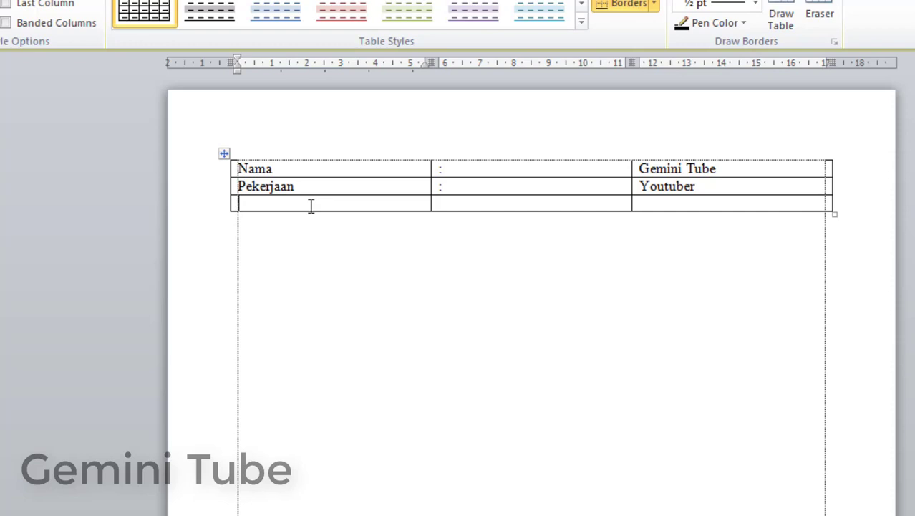
Step: Label row three 'Alamat' with a colon in its middle cell
{"action": "type", "text": "Alama"}
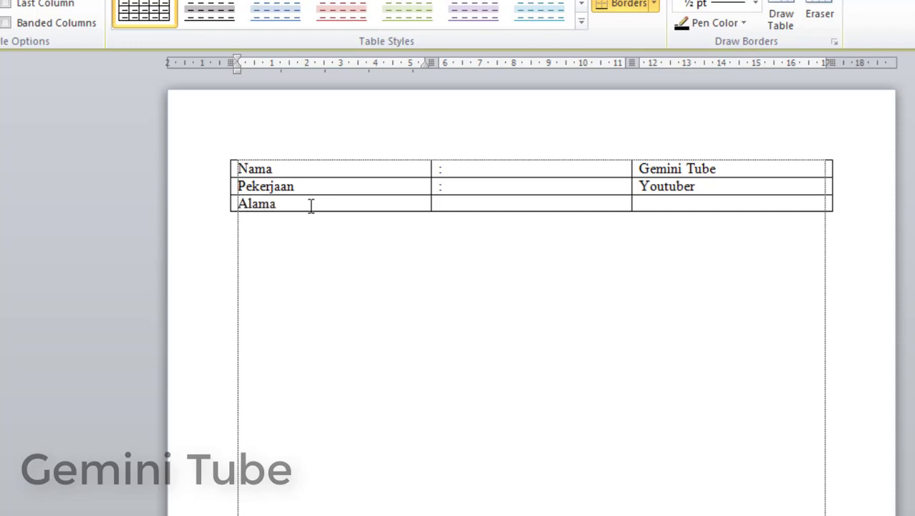
{"action": "type", "text": "t"}
{"action": "left_click", "coordinate": [459, 206]}
{"action": "type", "text": ":"}
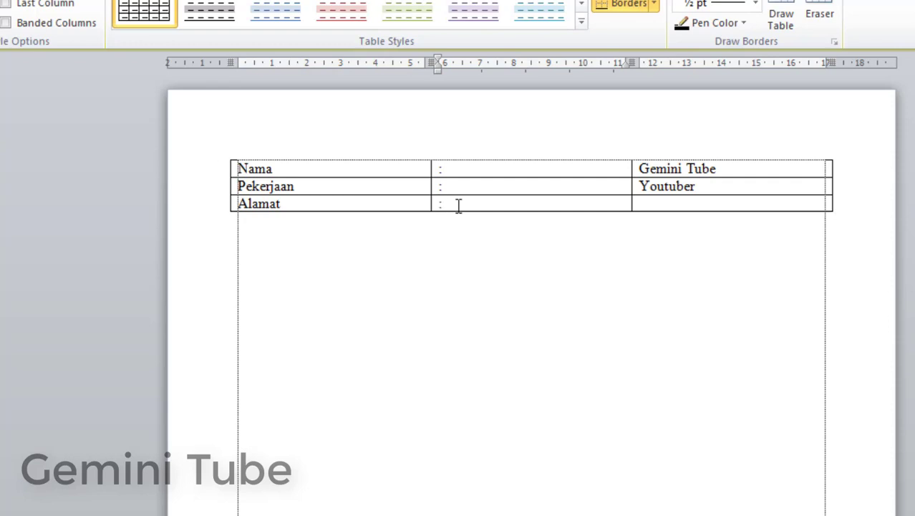
{"action": "left_click", "coordinate": [656, 203]}
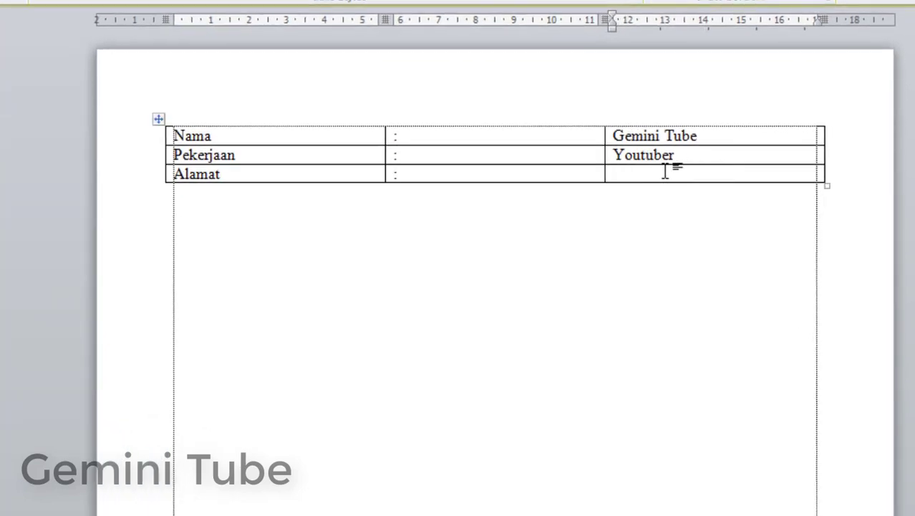
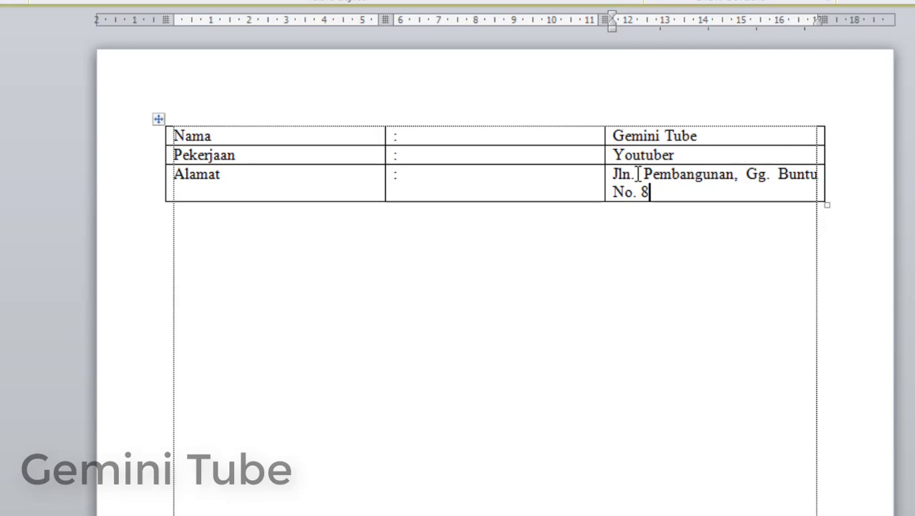
Step: Enter the three-line street address in the Alamat value cell
{"action": "key", "text": "Return"}
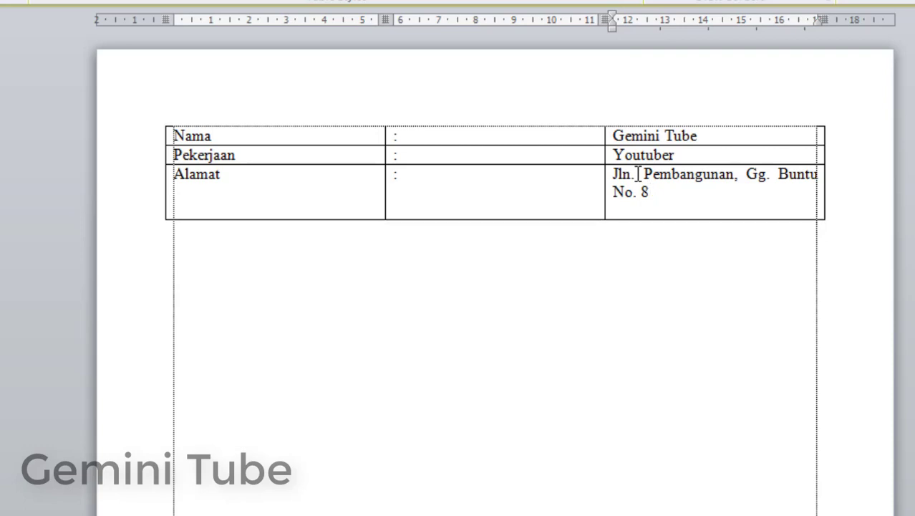
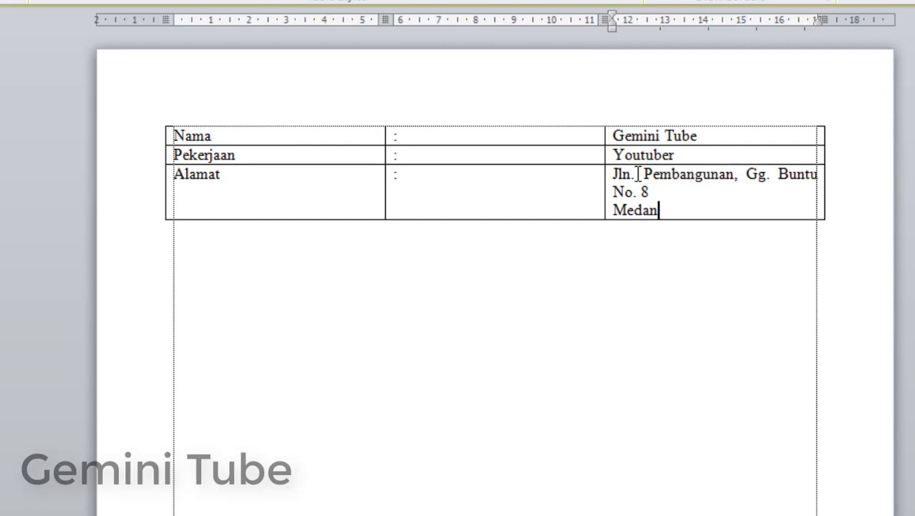
{"action": "key", "text": "Return"}
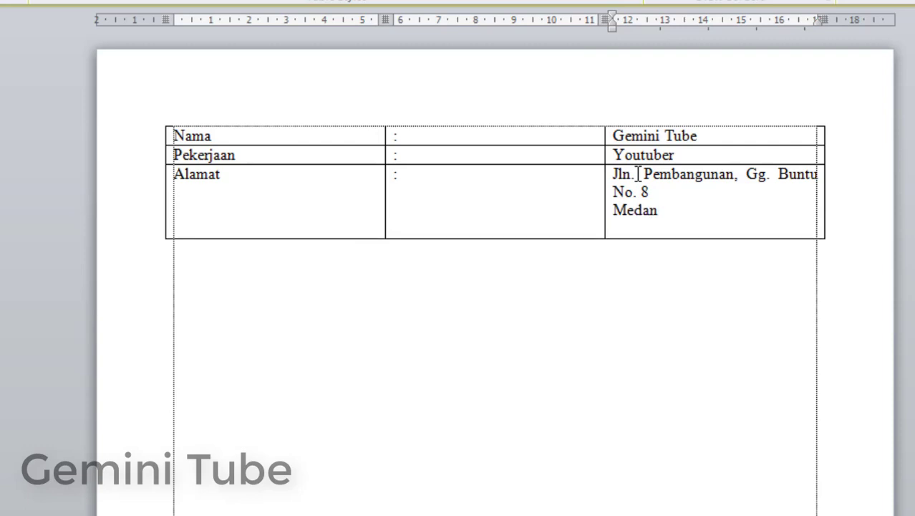
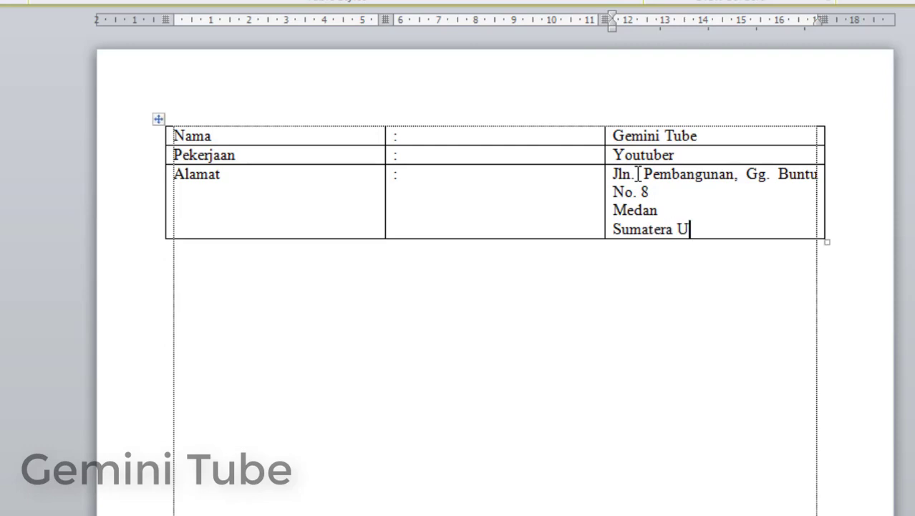
Step: Add a fourth table row labelled 'Jumlah Saudara beserta nama'
{"action": "key", "text": "Tab"}
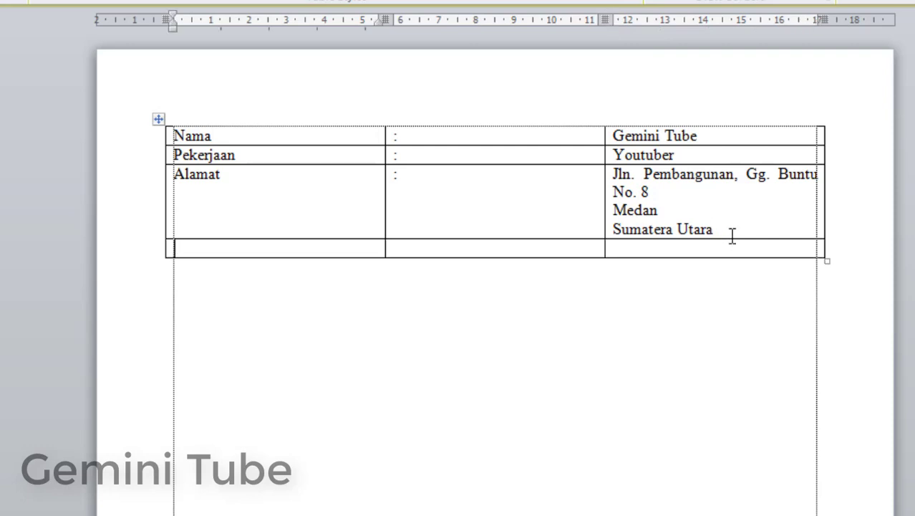
{"action": "left_click", "coordinate": [734, 229]}
{"action": "left_click", "coordinate": [264, 249]}
{"action": "type", "text": "Julah"}
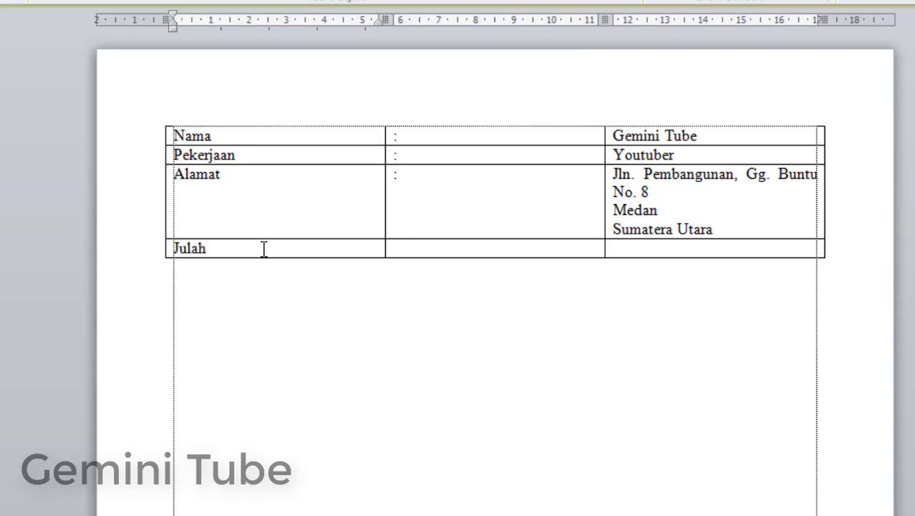
{"action": "key", "text": "BackSpace"}
{"action": "key", "text": "BackSpace"}
{"action": "key", "text": "BackSpace"}
{"action": "type", "text": "mlah Saud"}
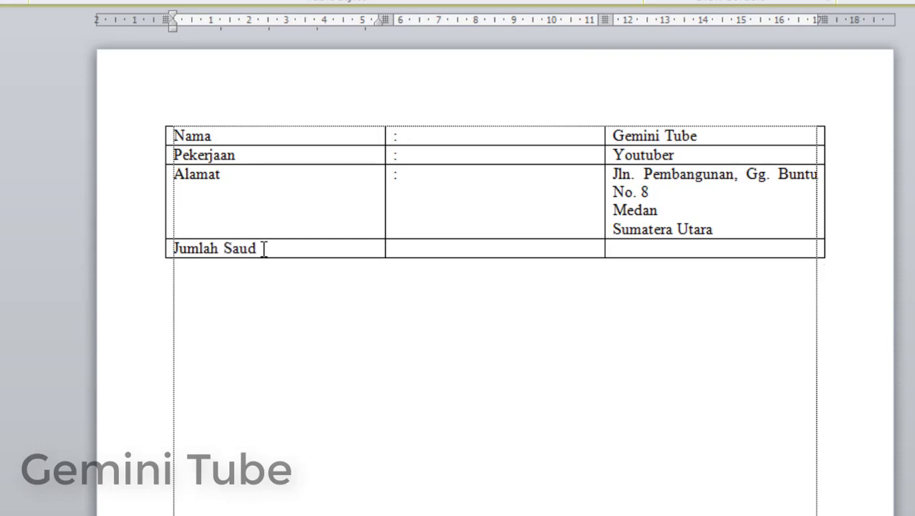
{"action": "type", "text": "ara besera"}
{"action": "key", "text": "BackSpace"}
{"action": "type", "text": "ta"}
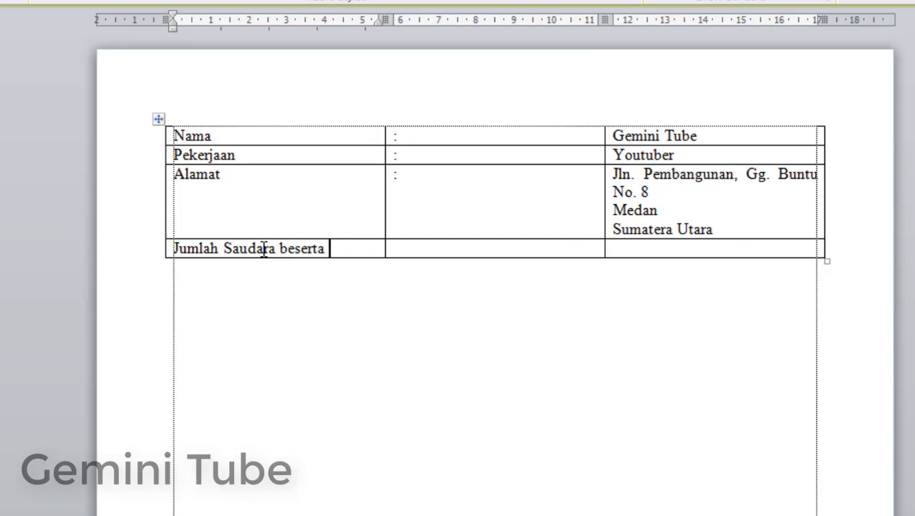
{"action": "type", "text": " nama"}
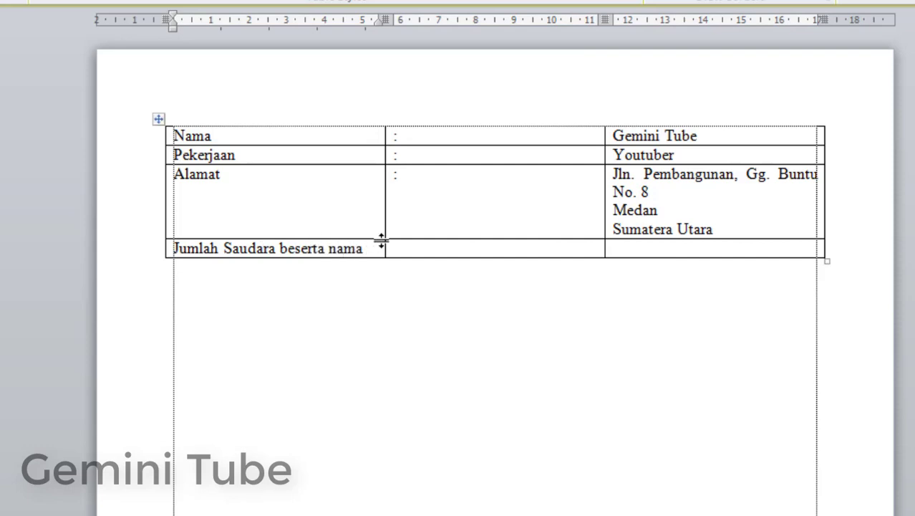
{"action": "left_click", "coordinate": [423, 253]}
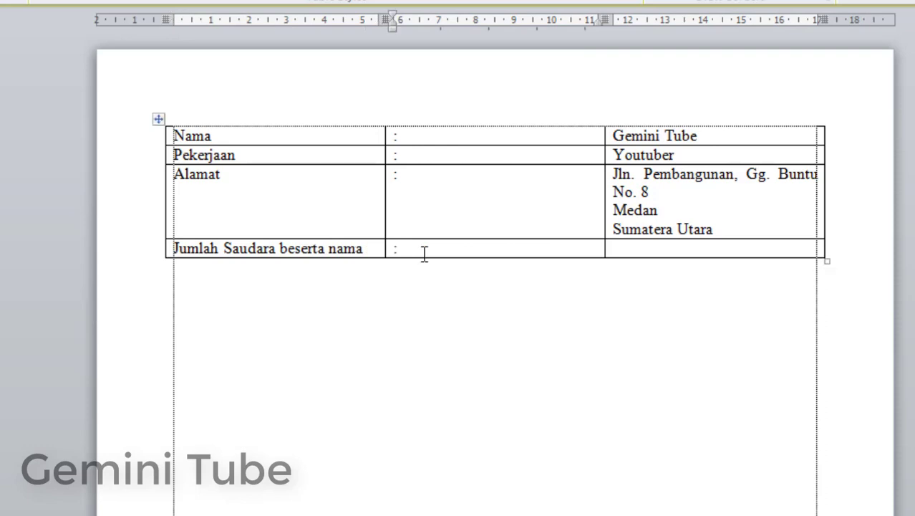
{"action": "left_click", "coordinate": [634, 249]}
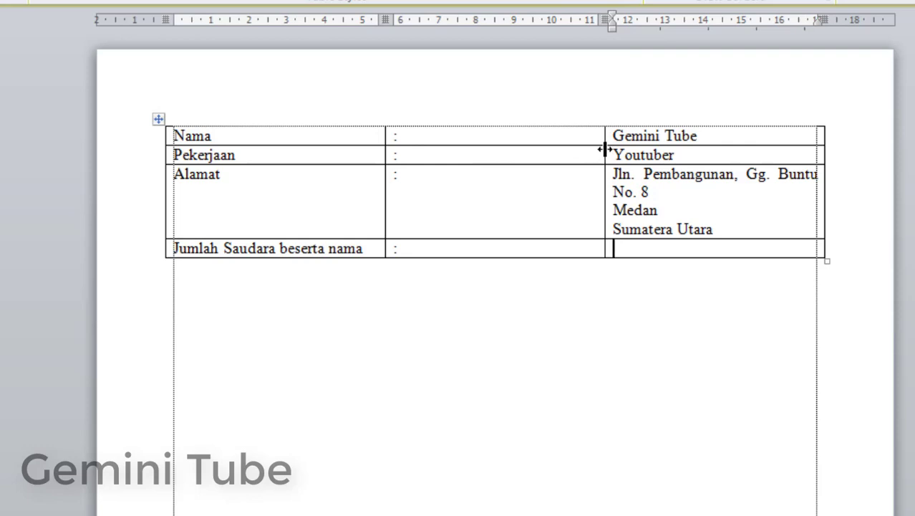
Step: Drag the column border left to shrink the colon column and widen the value column
{"action": "mouse_move", "coordinate": [604, 143]}
{"action": "left_mouse_down"}
{"action": "mouse_move", "coordinate": [475, 149]}
{"action": "mouse_move", "coordinate": [414, 166]}
{"action": "left_mouse_up"}
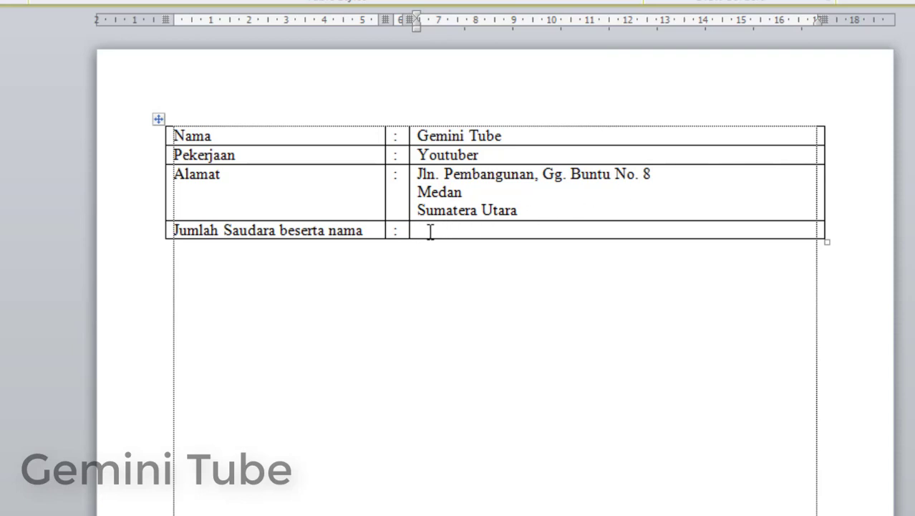
Step: Write '6 bersaudara, yaitu:' in the siblings cell and begin a '1.' numbered list below
{"action": "type", "text": "6 bersaudara"}
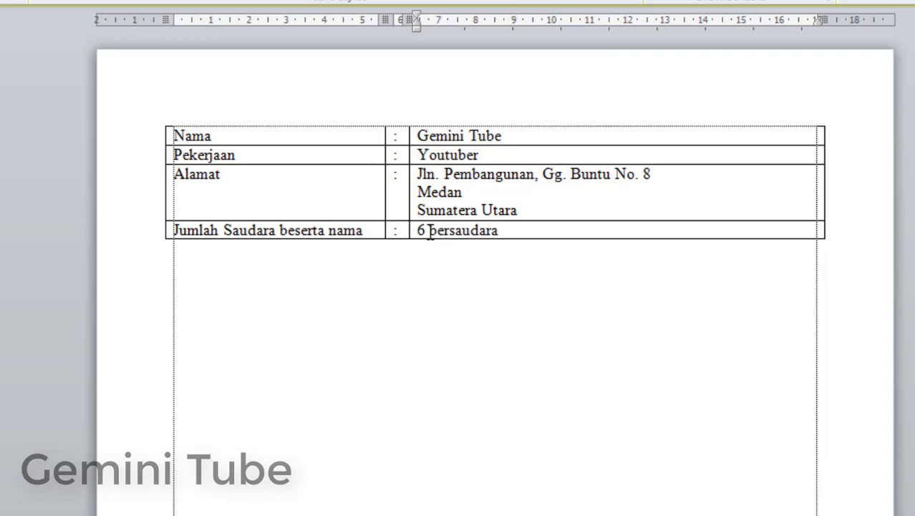
{"action": "type", "text": ", yaity"}
{"action": "key", "text": "BackSpace"}
{"action": "type", "text": "u:"}
{"action": "key", "text": "Return"}
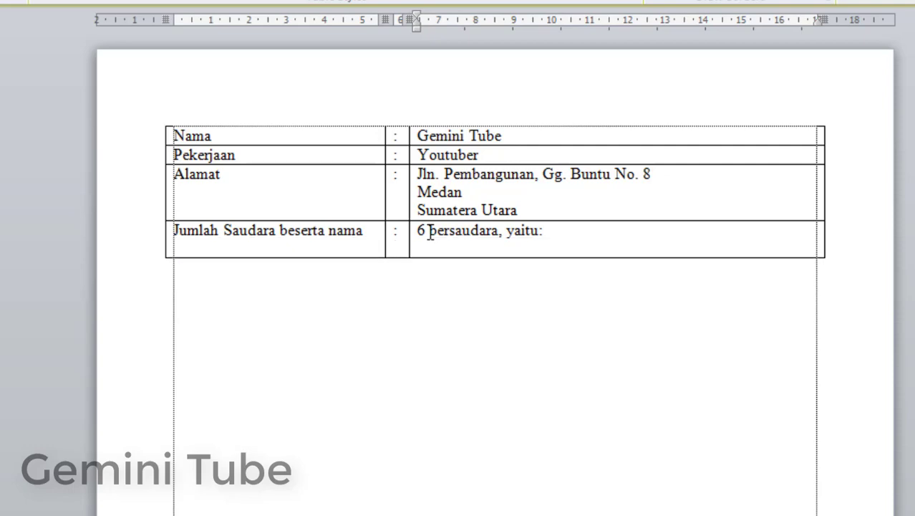
{"action": "type", "text": "1"}
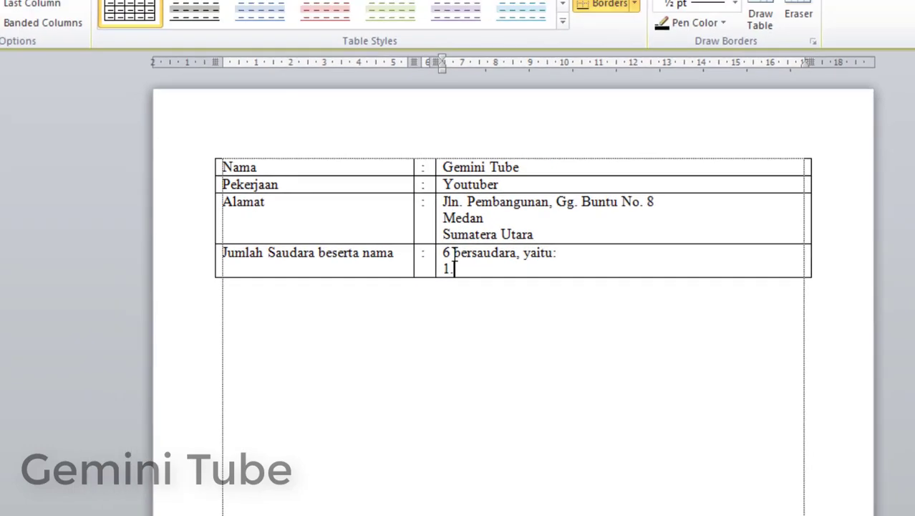
{"action": "type", "text": "."}
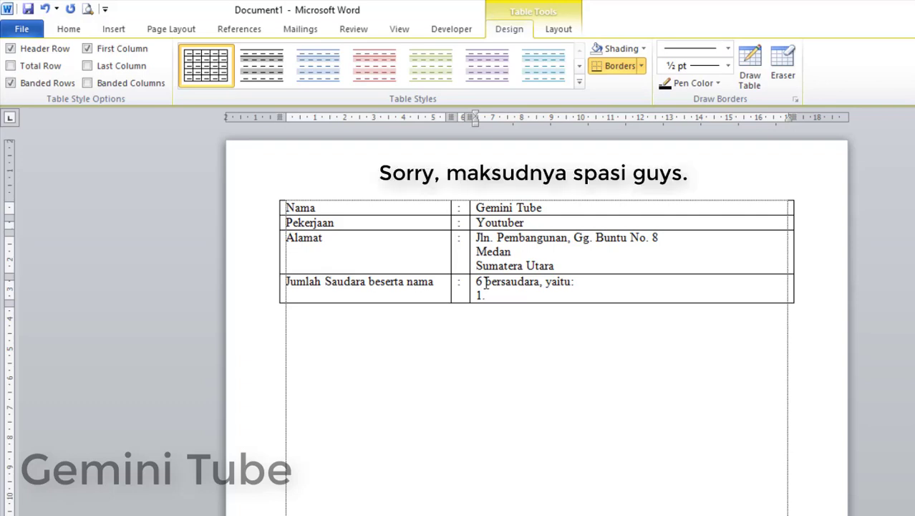
{"action": "key", "text": "space"}
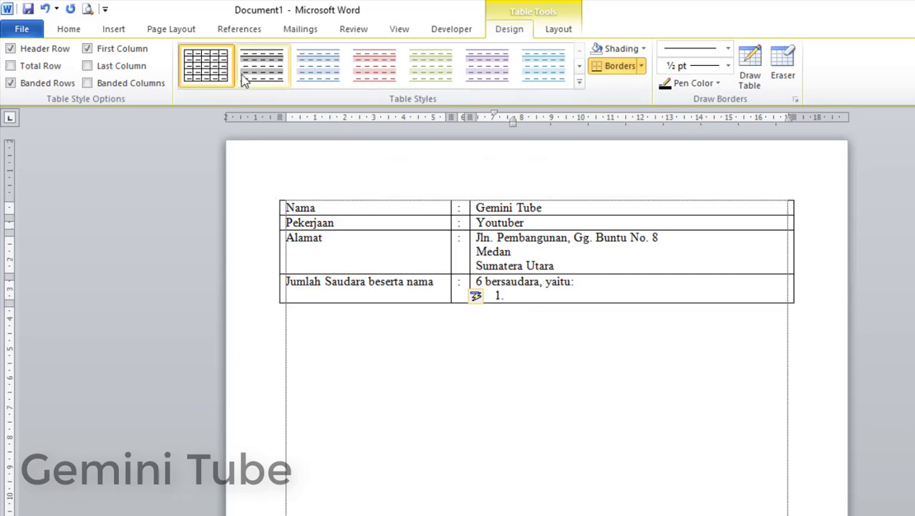
Step: Reapply numbering and pull the list's indent to the cell's left edge
{"action": "left_click", "coordinate": [81, 28]}
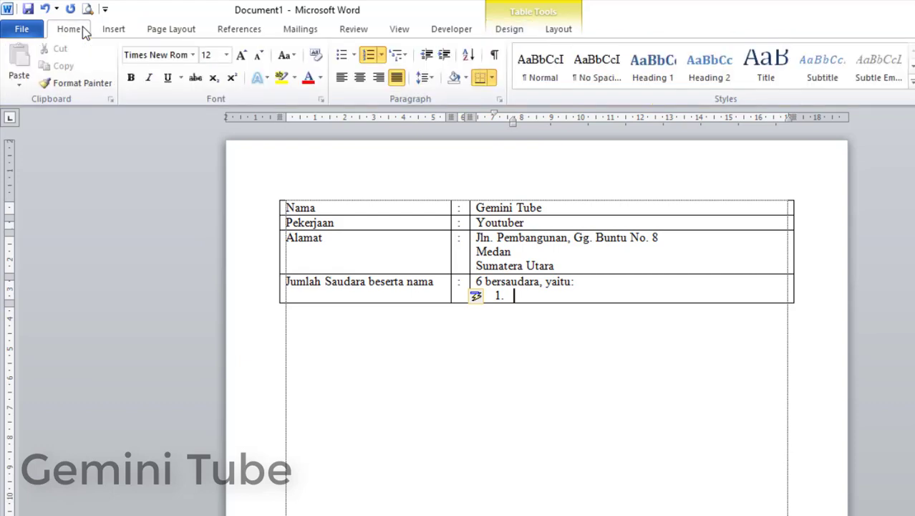
{"action": "left_click", "coordinate": [370, 59]}
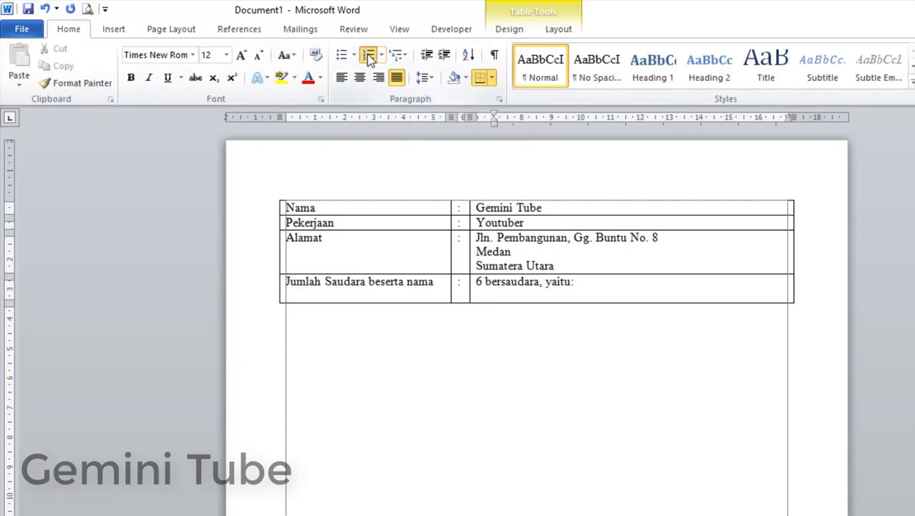
{"action": "left_click", "coordinate": [370, 59]}
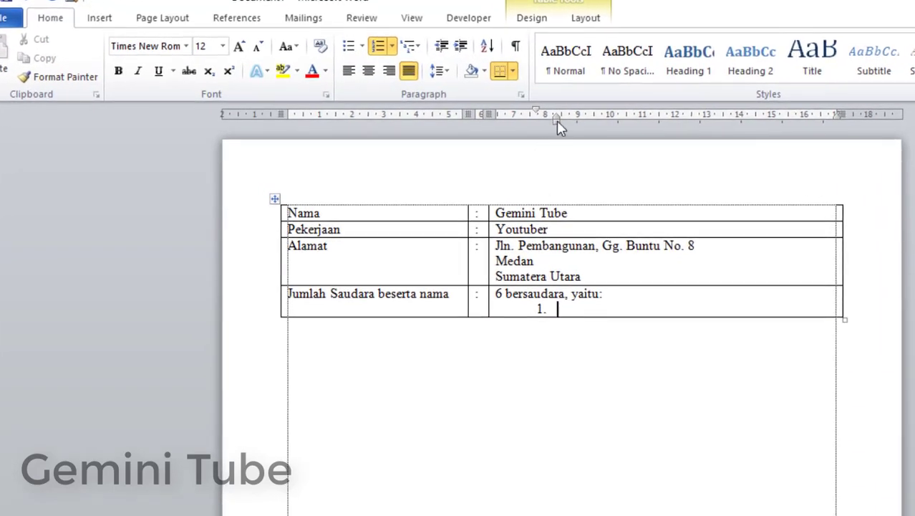
{"action": "mouse_move", "coordinate": [557, 120]}
{"action": "left_mouse_down"}
{"action": "mouse_move", "coordinate": [506, 124]}
{"action": "mouse_move", "coordinate": [516, 125]}
{"action": "left_mouse_up"}
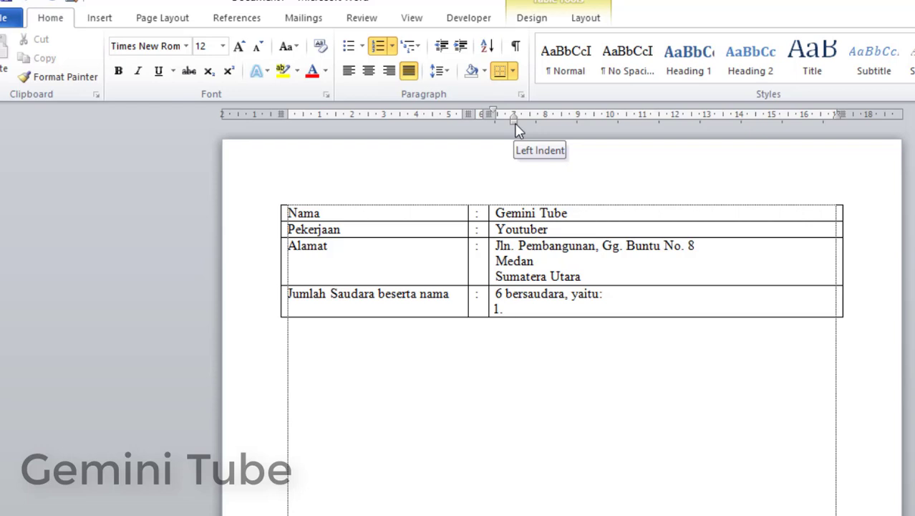
Step: List Word, Excel and Access as numbered items 1–3
{"action": "type", "text": "Wor"}
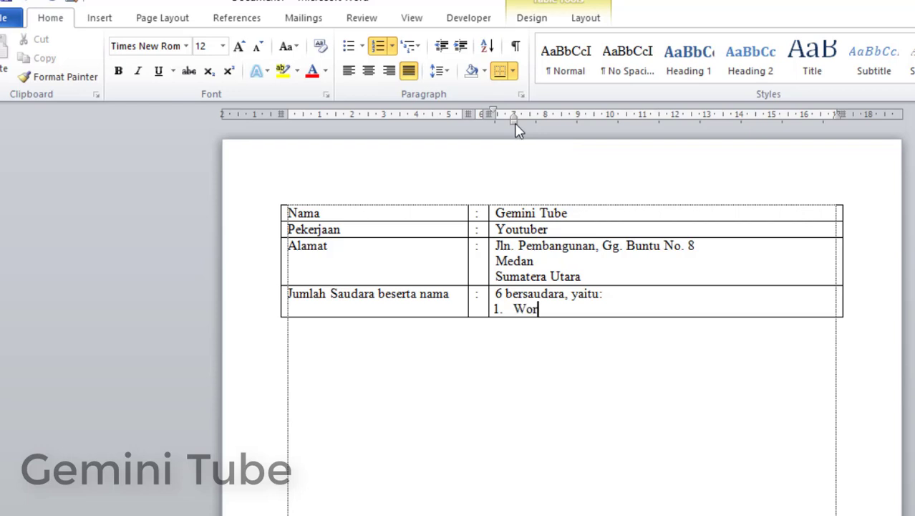
{"action": "type", "text": "d"}
{"action": "key", "text": "Return"}
{"action": "type", "text": "Excw"}
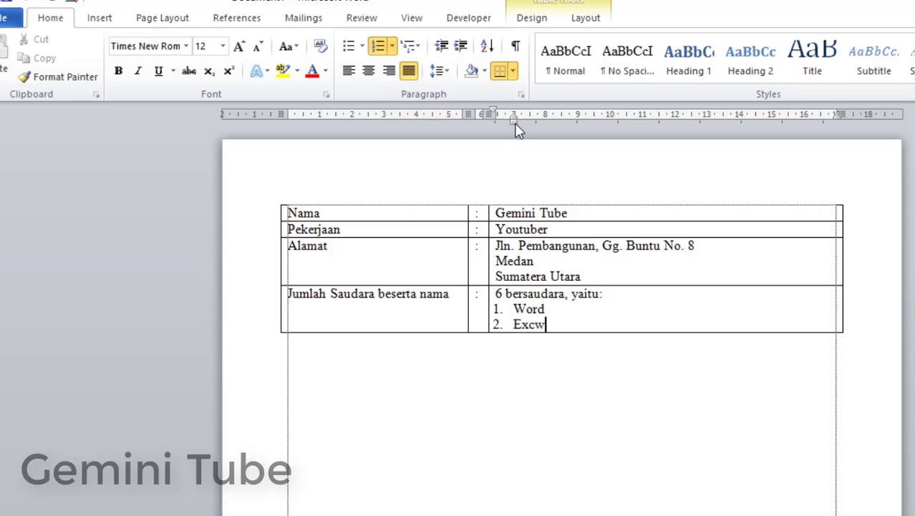
{"action": "key", "text": "BackSpace"}
{"action": "type", "text": "el"}
{"action": "key", "text": "Return"}
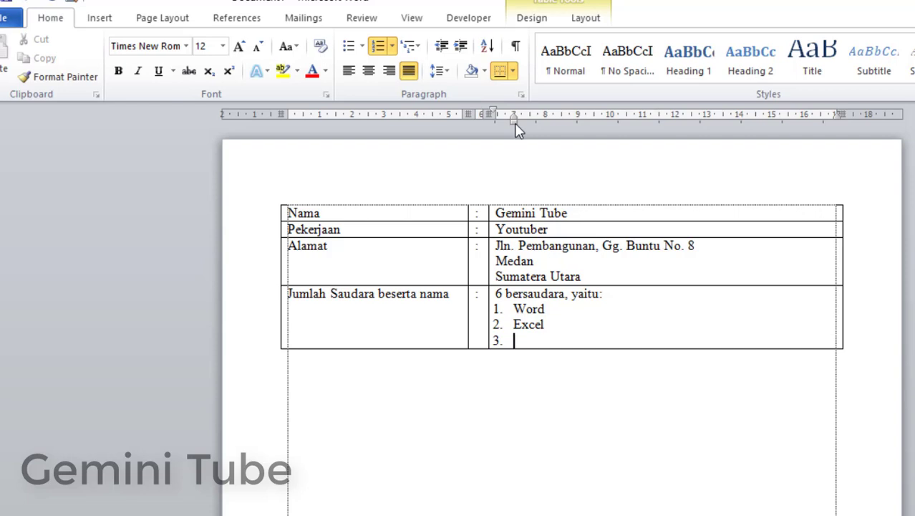
{"action": "type", "text": "Access"}
{"action": "key", "text": "Return"}
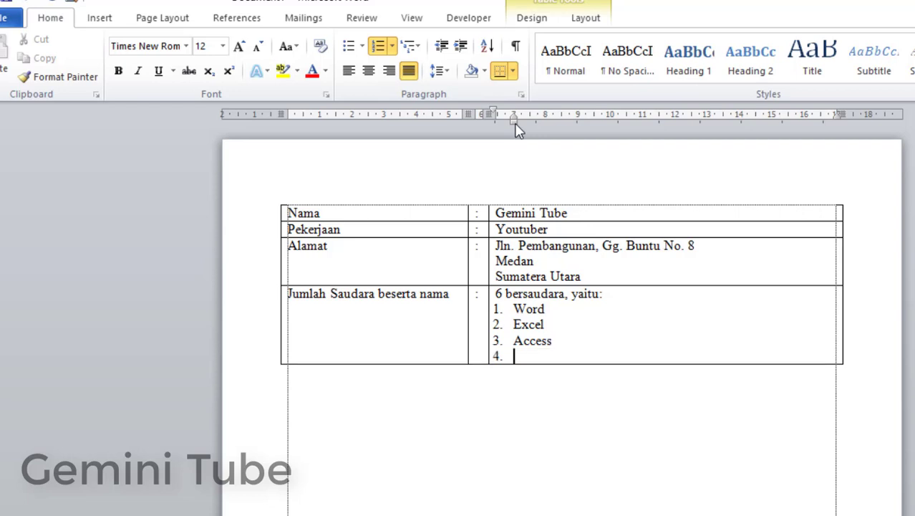
Step: Make 'Powerpoint', correctly spelled and capitalized, numbered item 4
{"action": "key", "text": "Return"}
{"action": "type", "text": "poer"}
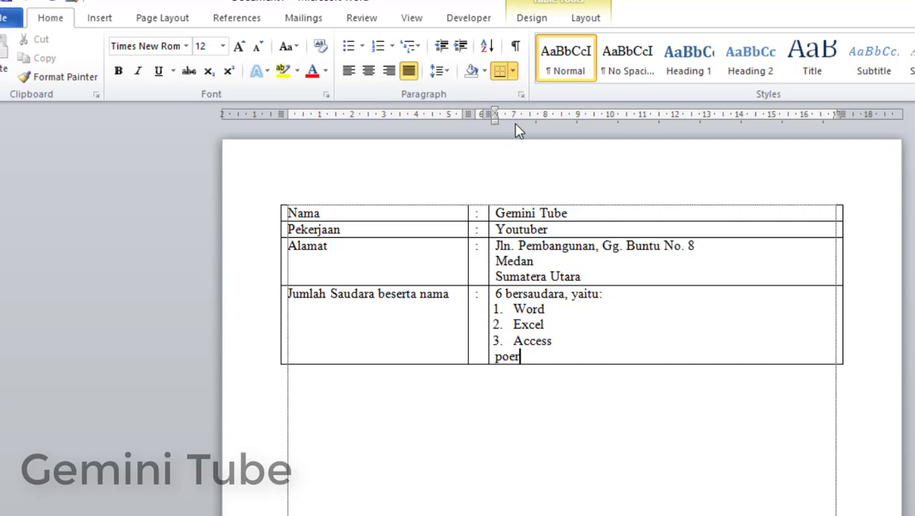
{"action": "type", "text": "point"}
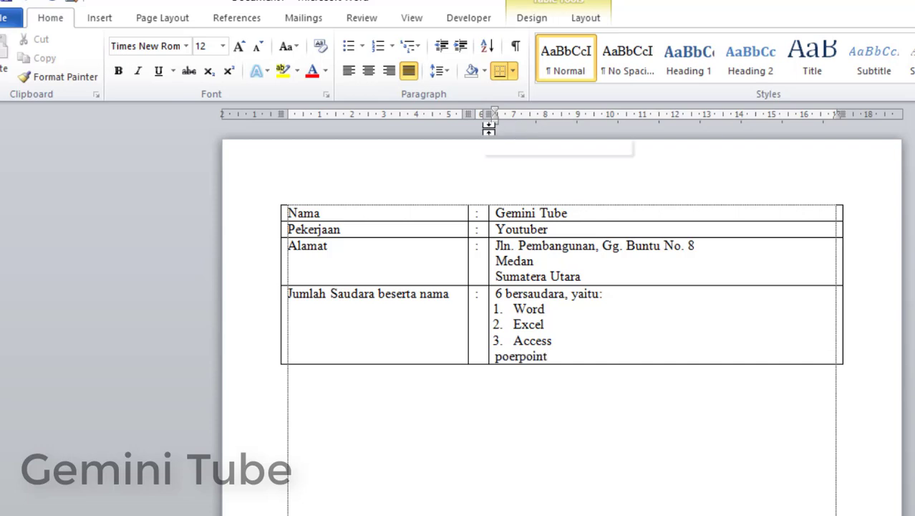
{"action": "left_click", "coordinate": [500, 362]}
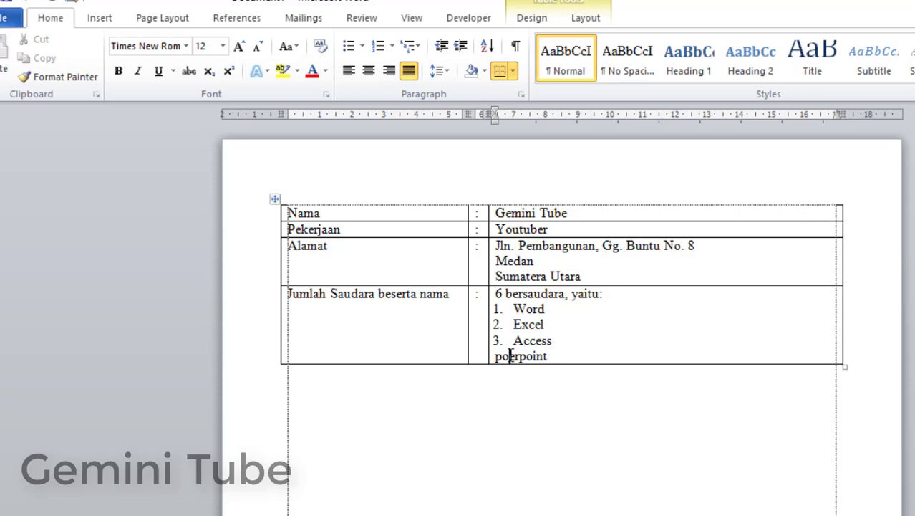
{"action": "type", "text": "e"}
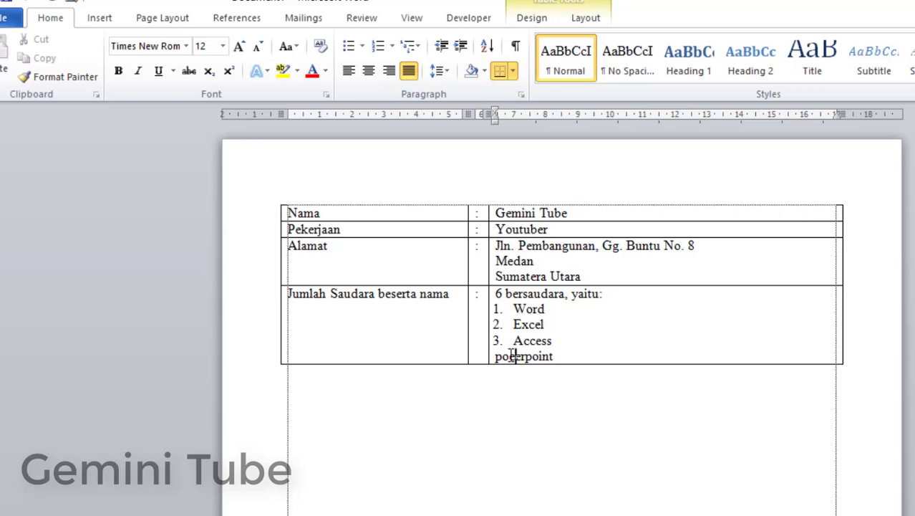
{"action": "key", "text": "BackSpace"}
{"action": "type", "text": "w"}
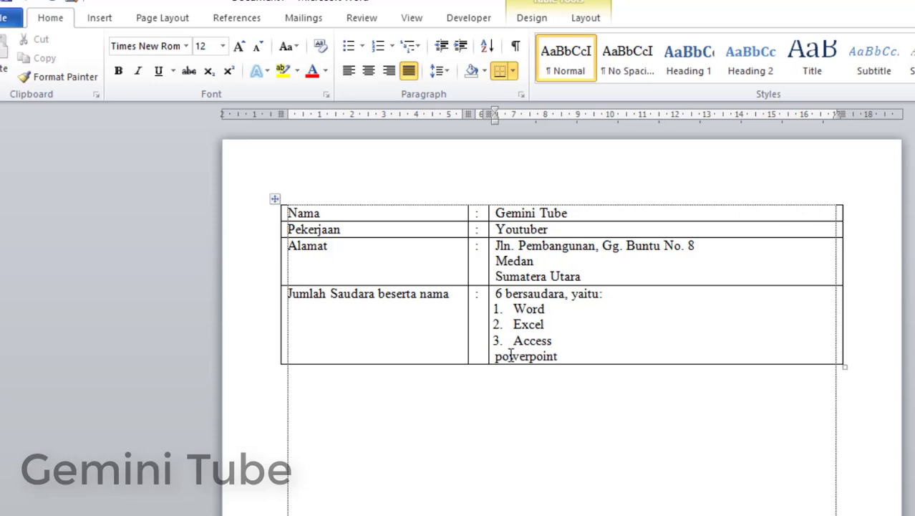
{"action": "key", "text": "shift+F3"}
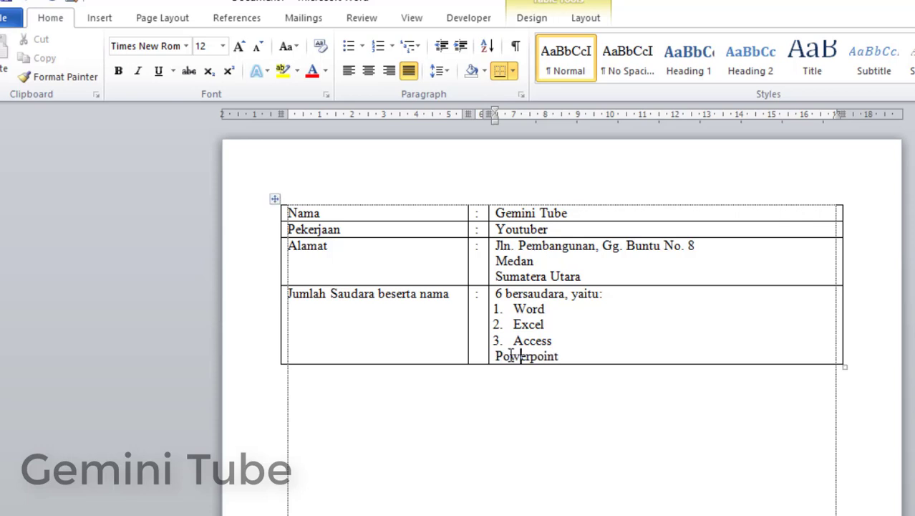
{"action": "key", "text": "BackSpace"}
{"action": "key", "text": "Return"}
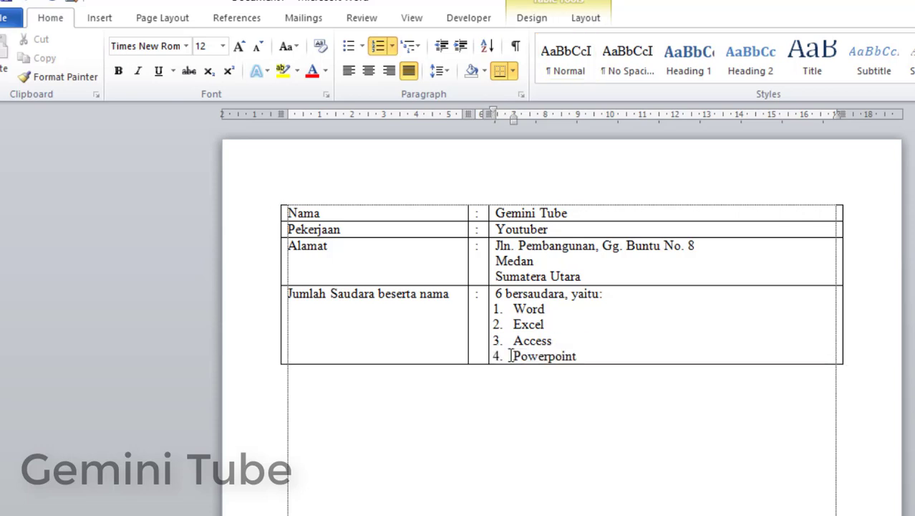
Step: Add Outlook and Pdf as numbered items 5 and 6
{"action": "left_click", "coordinate": [604, 356]}
{"action": "key", "text": "Return"}
{"action": "type", "text": "O"}
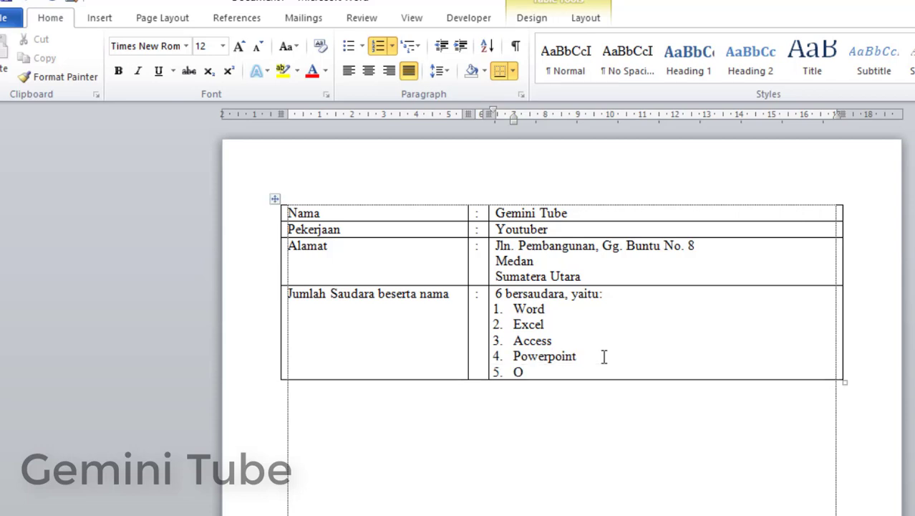
{"action": "type", "text": "utlook"}
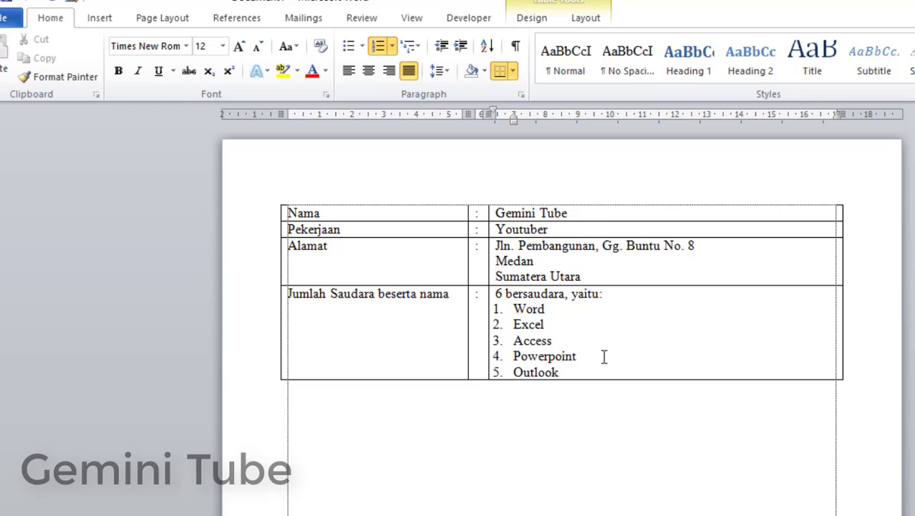
{"action": "key", "text": "Return"}
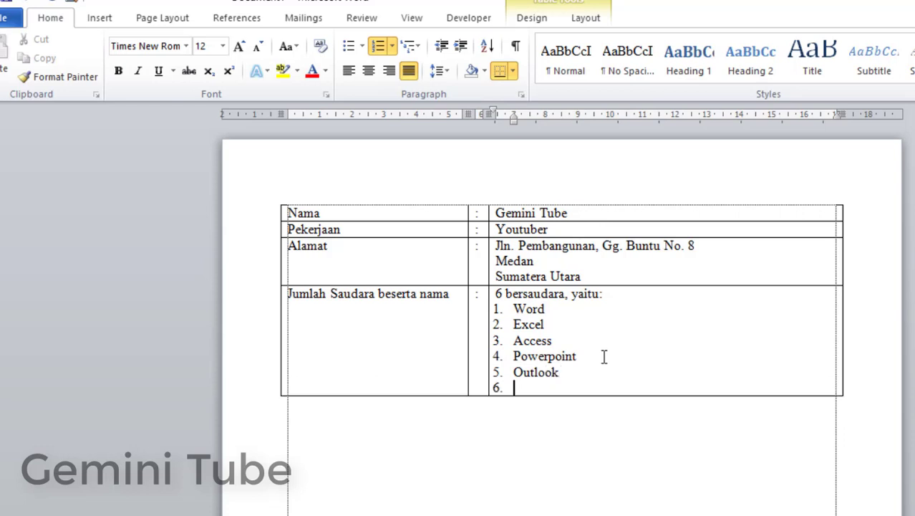
{"action": "key", "text": "Return"}
{"action": "type", "text": "pdf"}
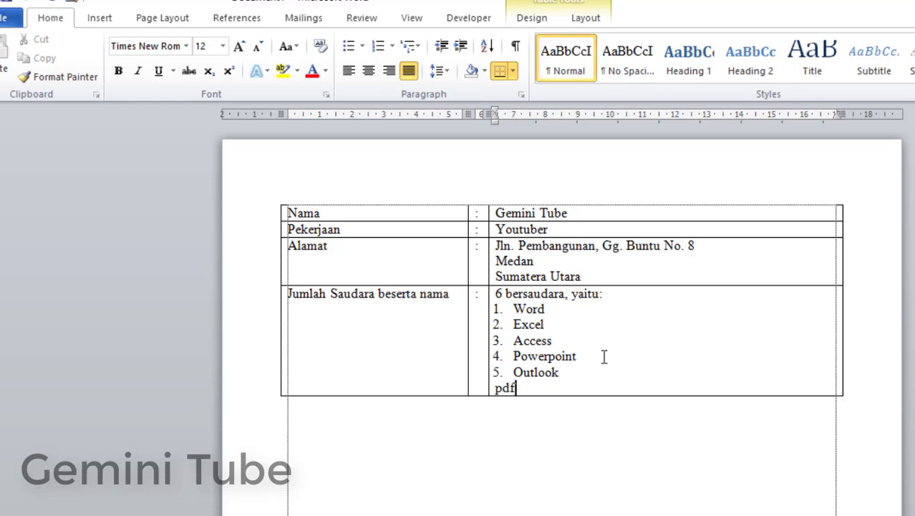
{"action": "key", "text": "BackSpace"}
{"action": "key", "text": "BackSpace"}
{"action": "key", "text": "BackSpace"}
{"action": "key", "text": "ctrl+z"}
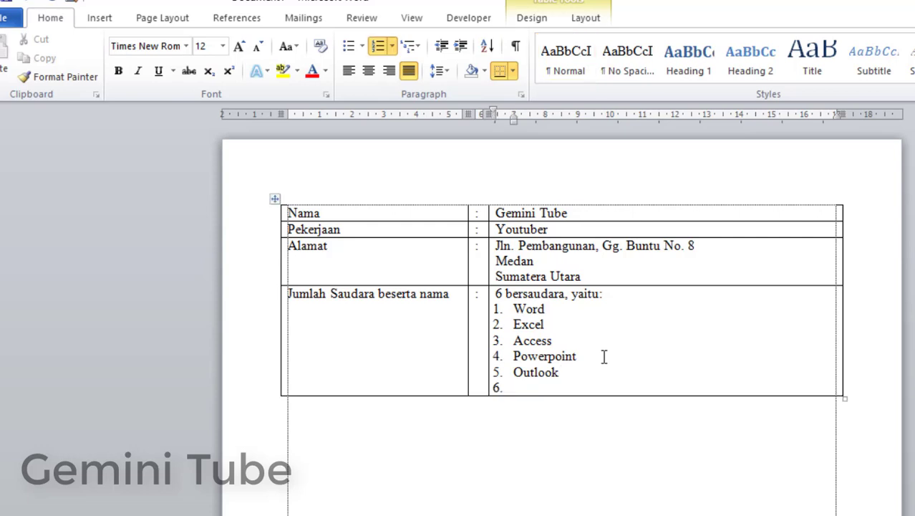
{"action": "type", "text": "Pdf"}
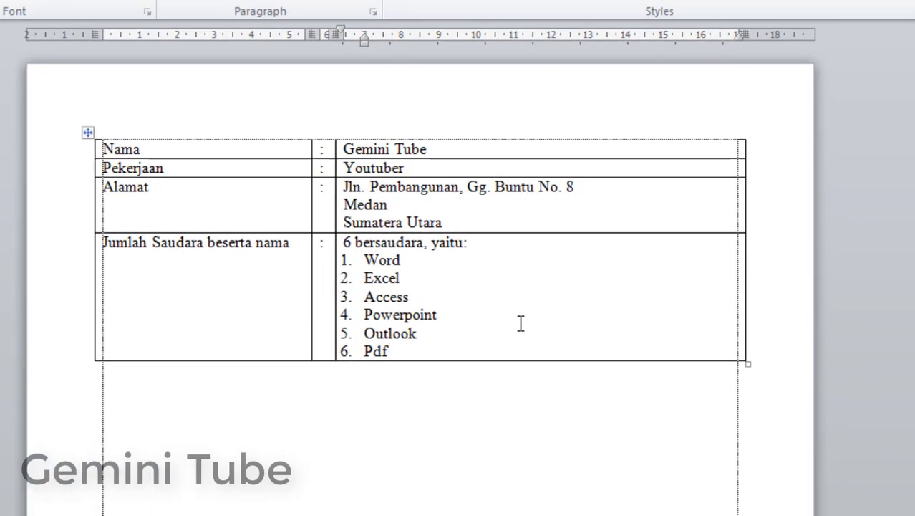
Step: Add a fifth row labelled 'Riwayat Pendidikan' with ':' in its middle cell
{"action": "key", "text": "Tab"}
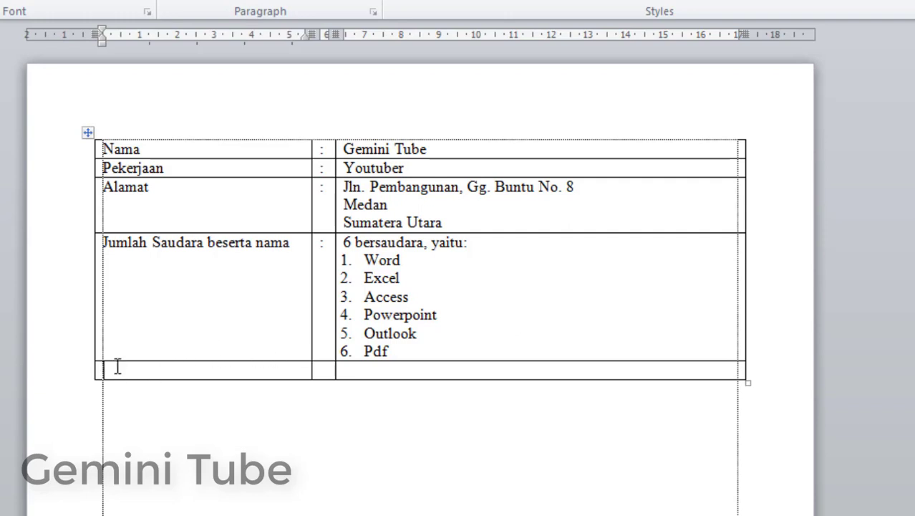
{"action": "type", "text": "Riwayat Pendidika"}
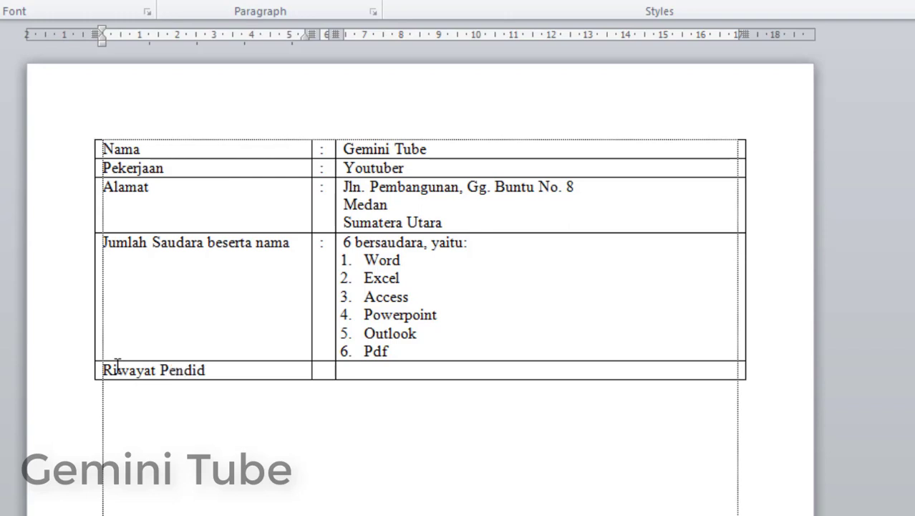
{"action": "type", "text": "n"}
{"action": "left_click", "coordinate": [320, 370]}
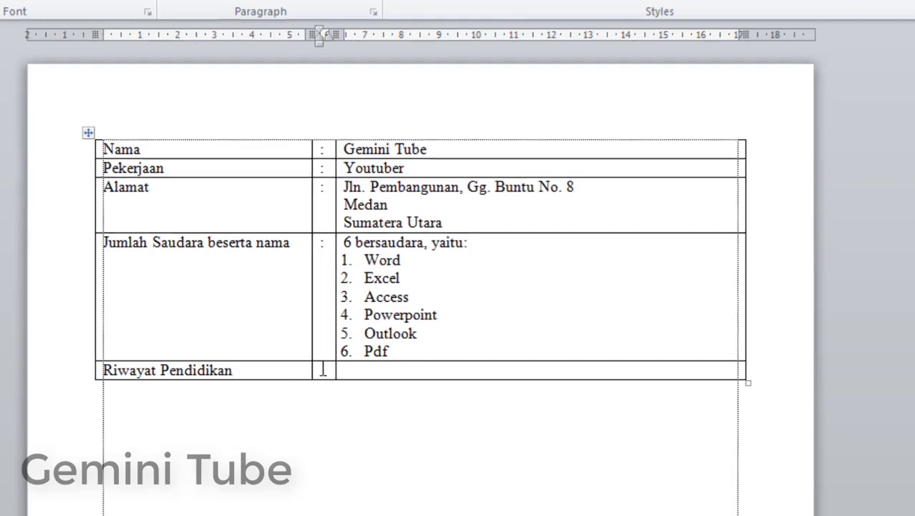
{"action": "type", "text": ":"}
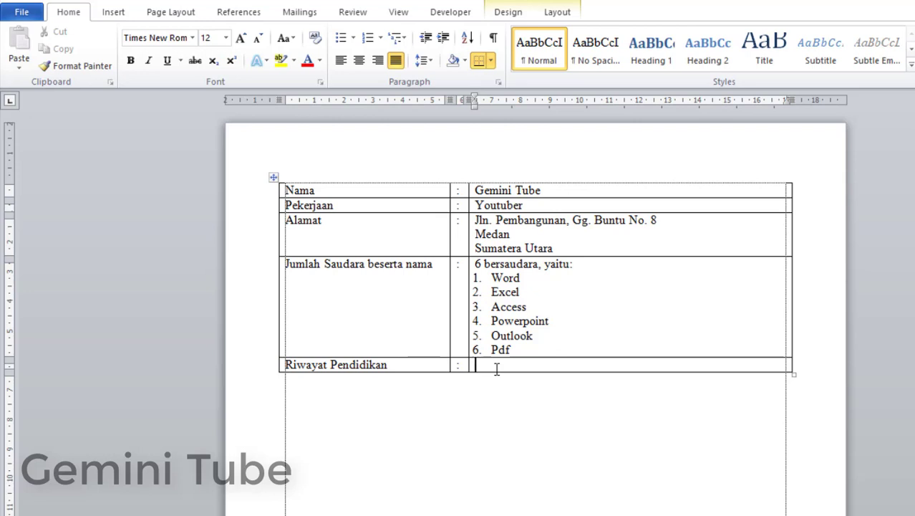
Step: Apply the arrow bullet style to the education cell and shift its indent left
{"action": "left_click", "coordinate": [355, 39]}
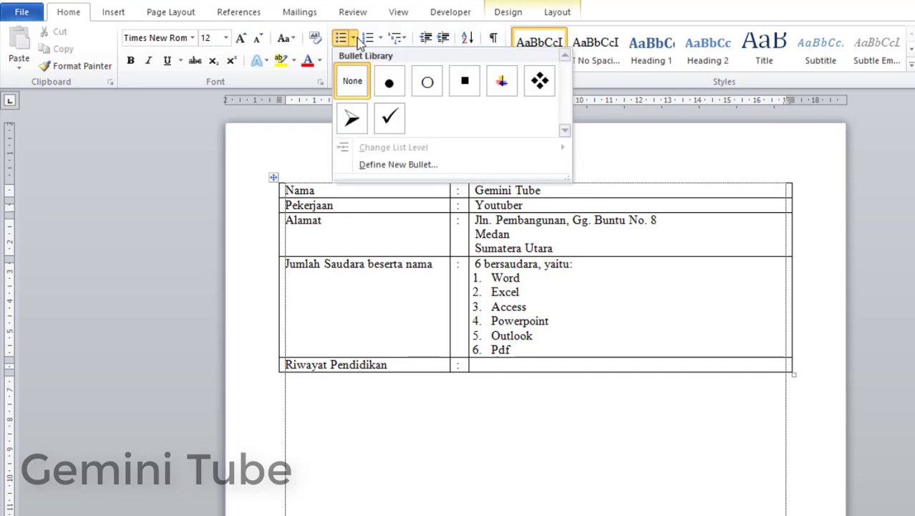
{"action": "left_click", "coordinate": [352, 122]}
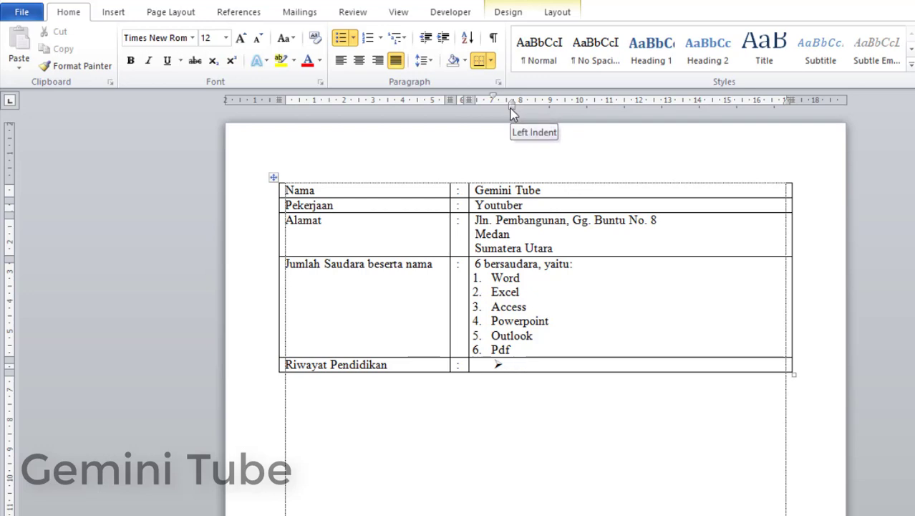
{"action": "left_click_drag", "start_coordinate": [513, 113], "coordinate": [495, 111]}
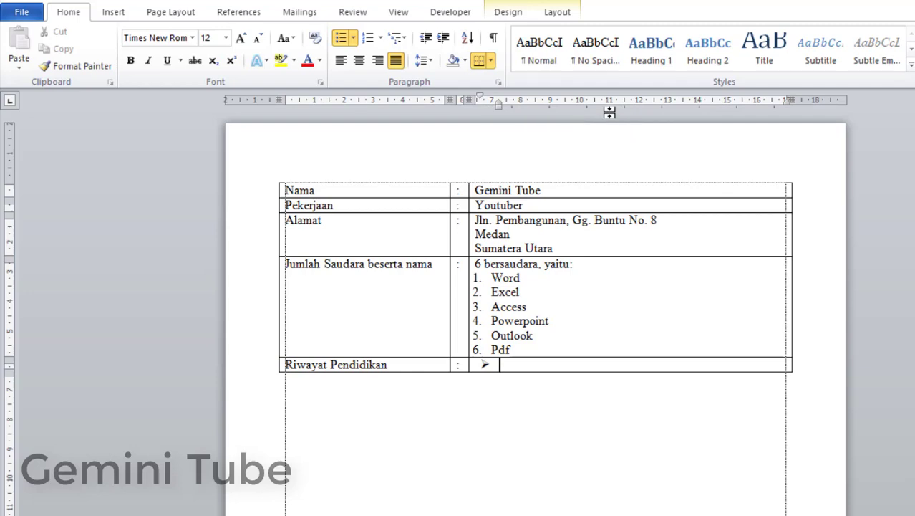
Step: List SD Inpres, SMP Negeri and SMA Swasta as bullet items
{"action": "type", "text": "SD"}
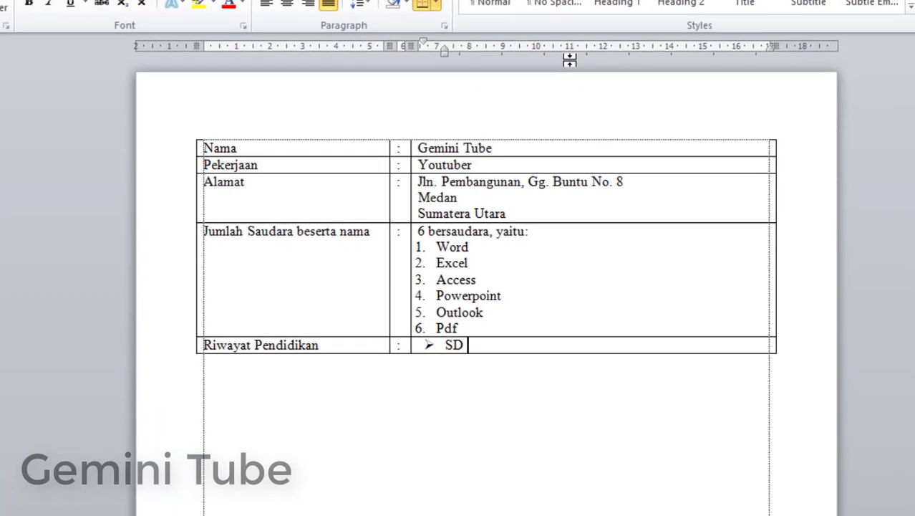
{"action": "type", "text": " Inpres"}
{"action": "key", "text": "Return"}
{"action": "type", "text": "S"}
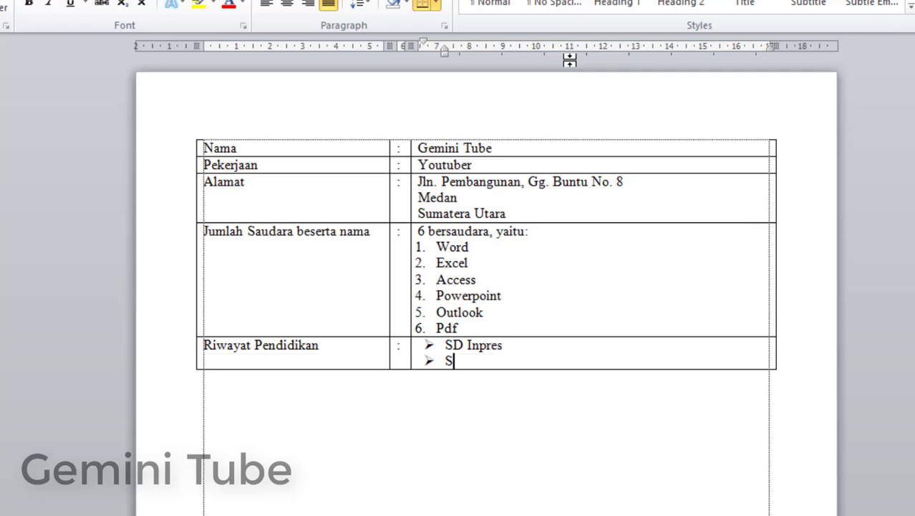
{"action": "type", "text": "MP Negeri"}
{"action": "key", "text": "Return"}
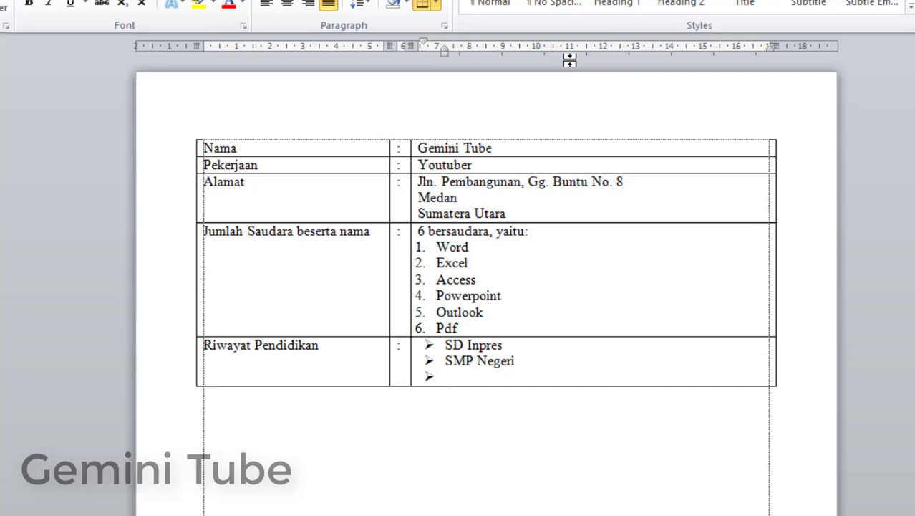
{"action": "type", "text": "SMA Sw"}
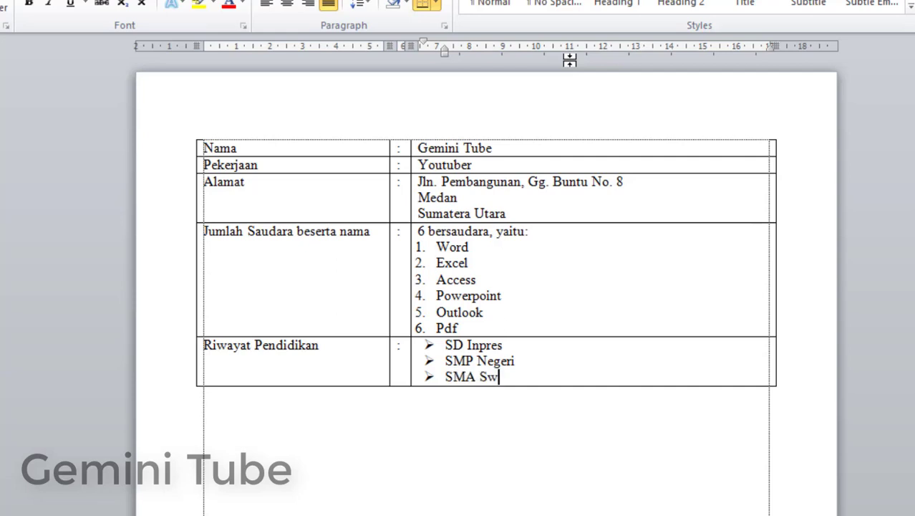
{"action": "type", "text": "asta"}
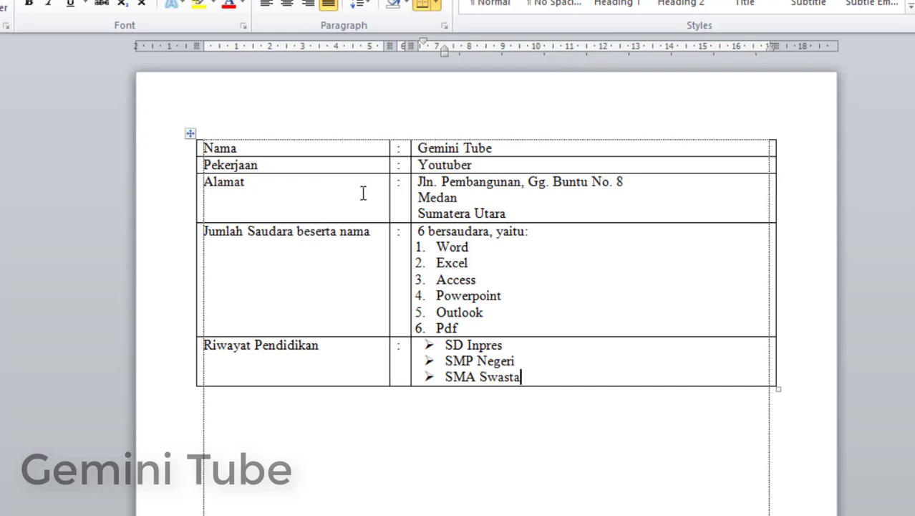
Step: Clear the whole table's left, top, inside horizontal and inside vertical borders in Table Properties
{"action": "left_click", "coordinate": [192, 135]}
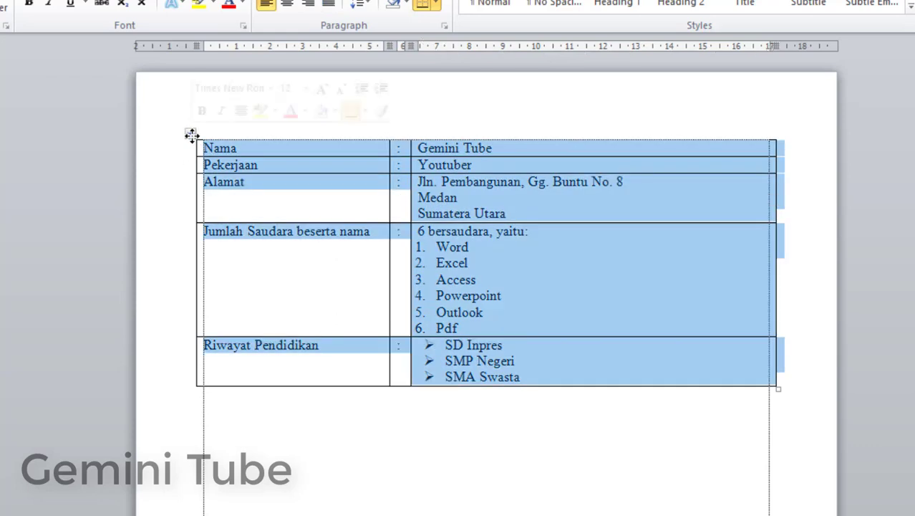
{"action": "right_click", "coordinate": [433, 280]}
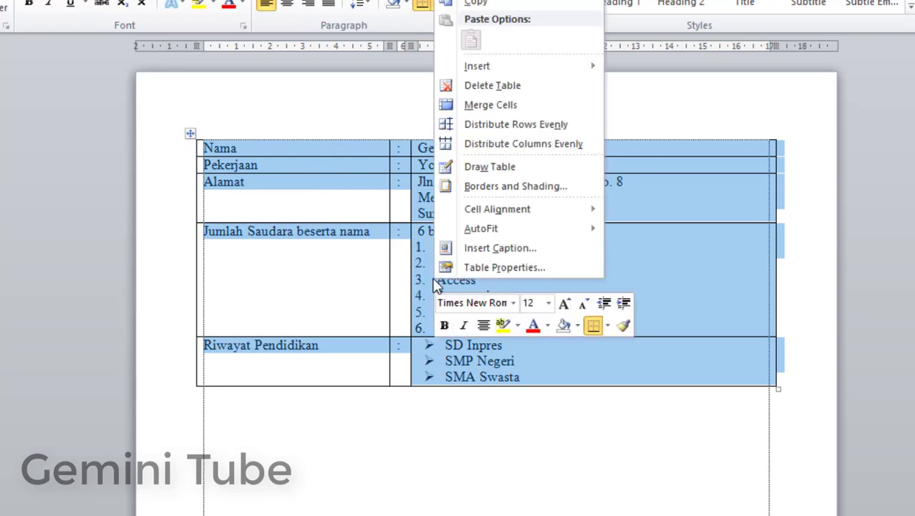
{"action": "left_click", "coordinate": [481, 268]}
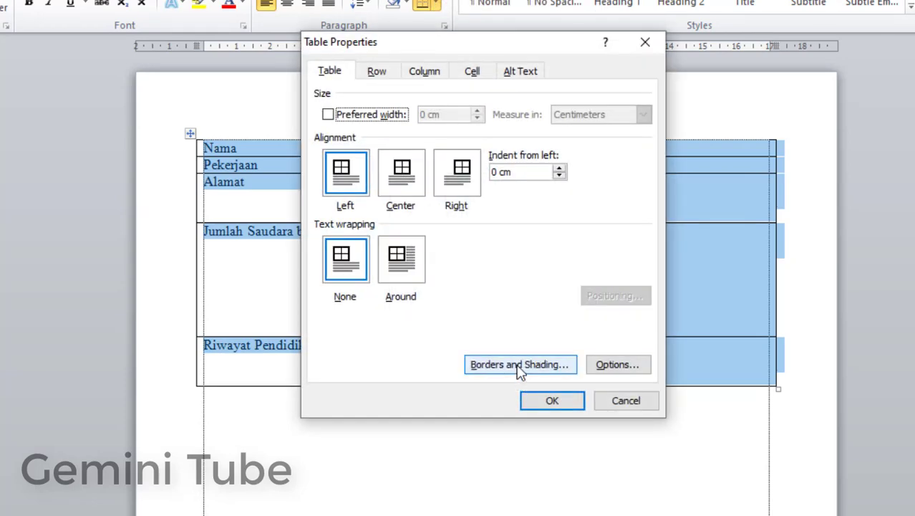
{"action": "left_click", "coordinate": [519, 365]}
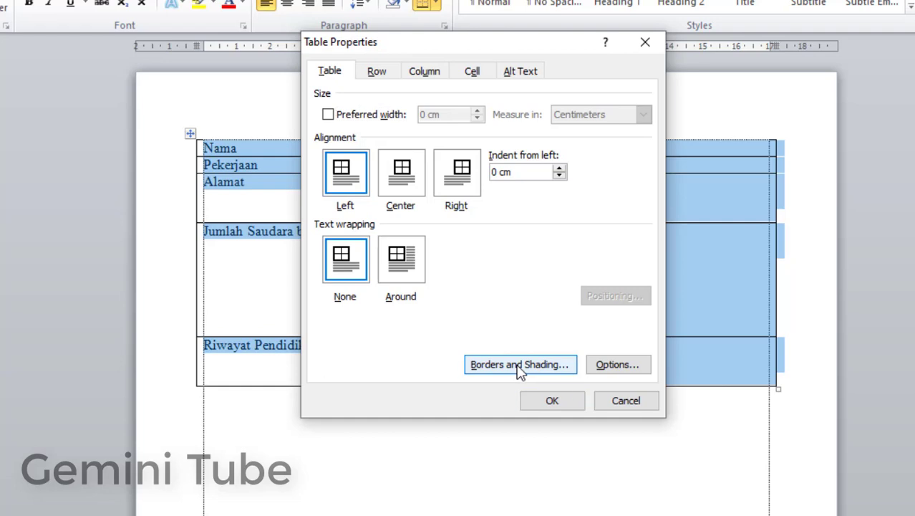
{"action": "left_click", "coordinate": [570, 214]}
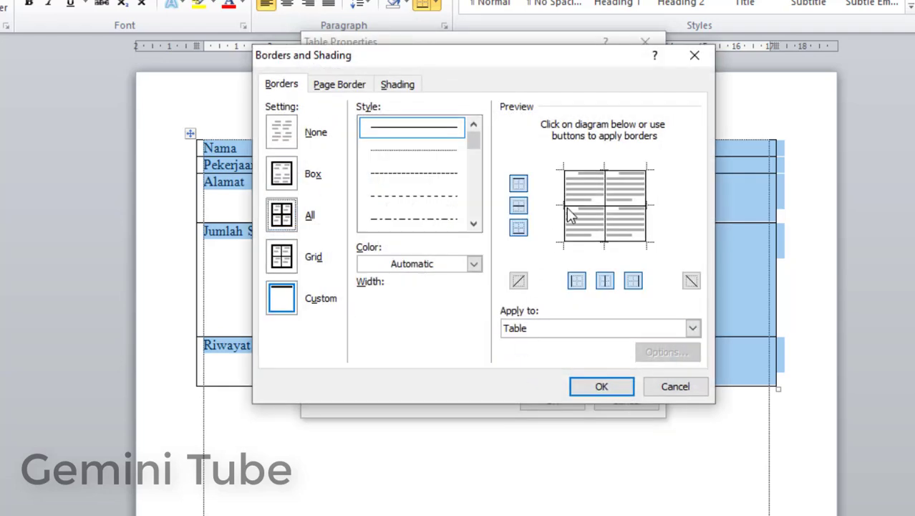
{"action": "left_click", "coordinate": [595, 209]}
{"action": "left_click", "coordinate": [608, 194]}
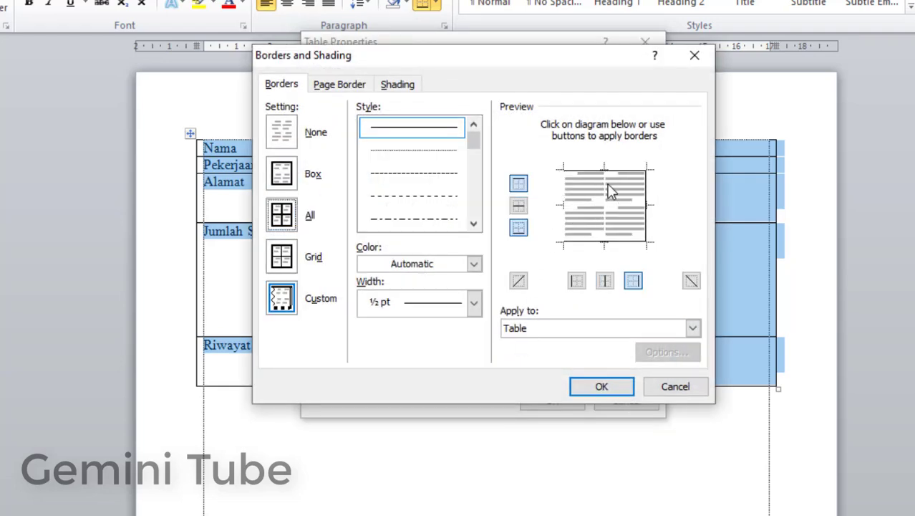
{"action": "left_click", "coordinate": [610, 172]}
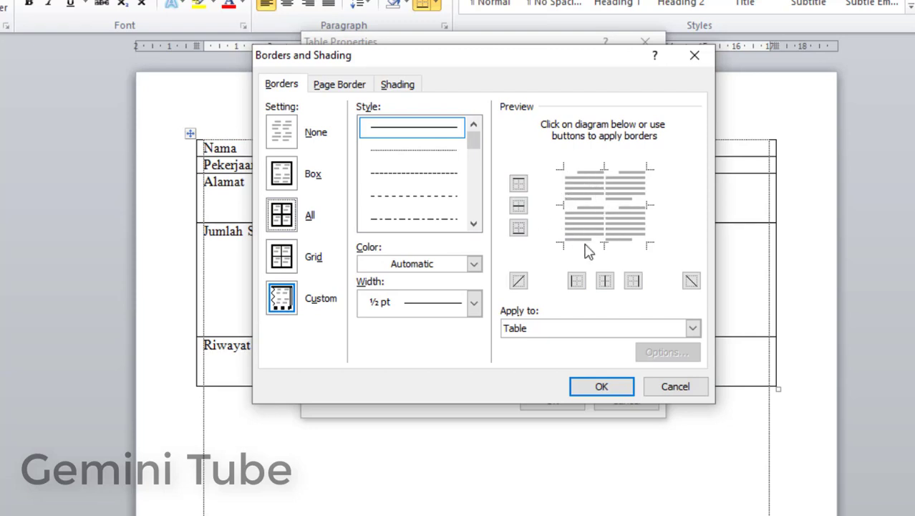
{"action": "left_click", "coordinate": [589, 394]}
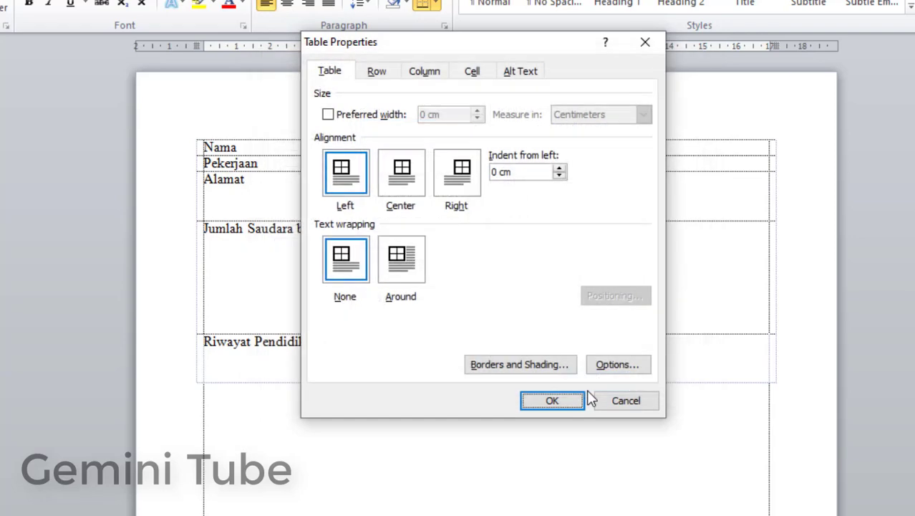
{"action": "left_click", "coordinate": [551, 403]}
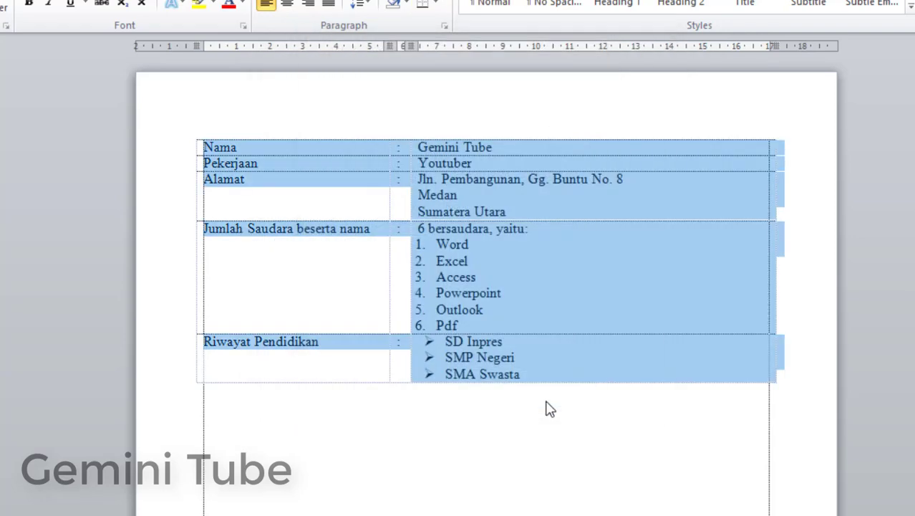
{"action": "left_click", "coordinate": [482, 345]}
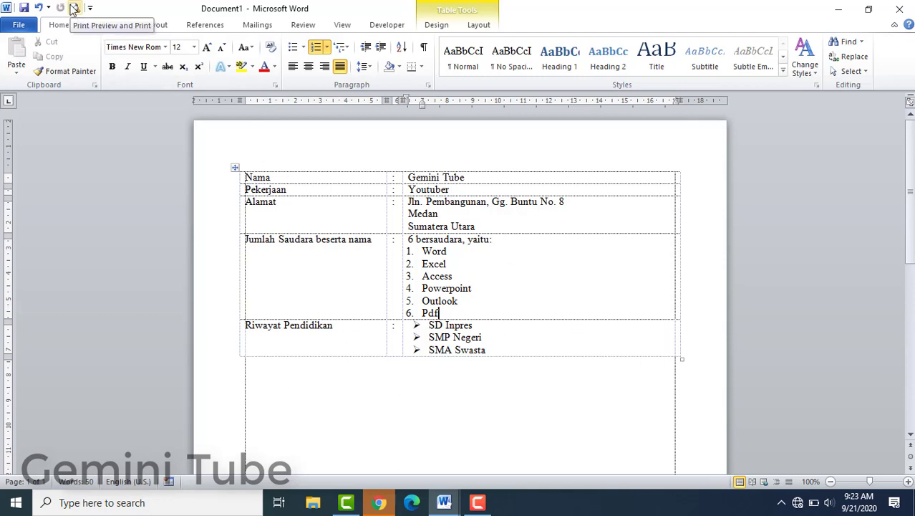
{"action": "left_click", "coordinate": [74, 9]}
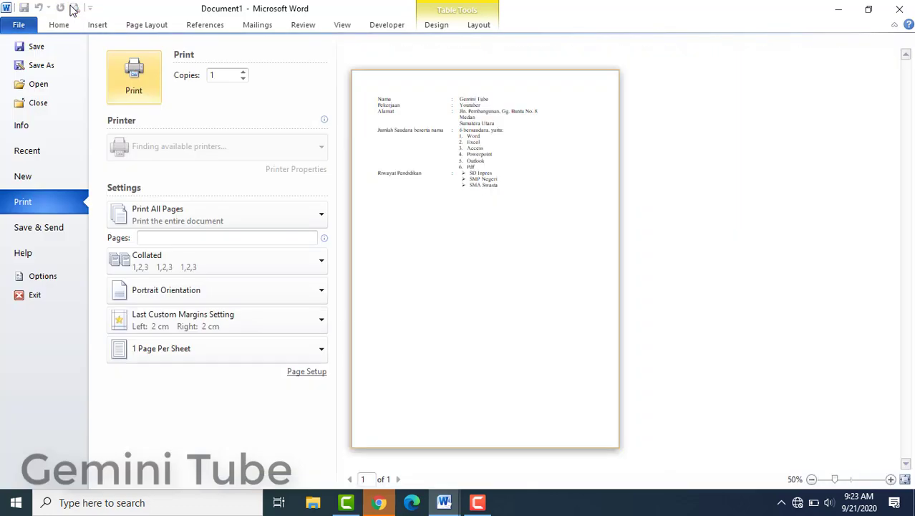
{"action": "left_click", "coordinate": [891, 481]}
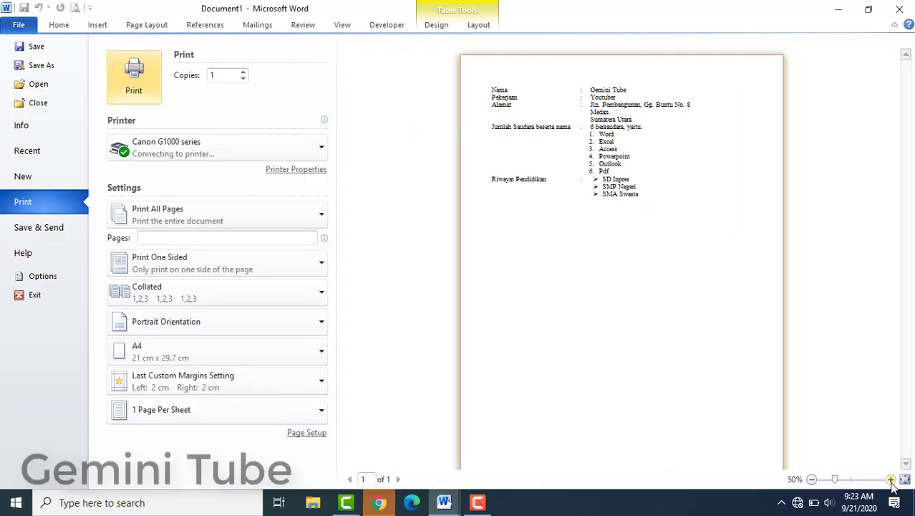
{"action": "left_click", "coordinate": [891, 481]}
{"action": "left_click", "coordinate": [891, 481]}
{"action": "left_click", "coordinate": [891, 481]}
{"action": "left_click", "coordinate": [891, 481]}
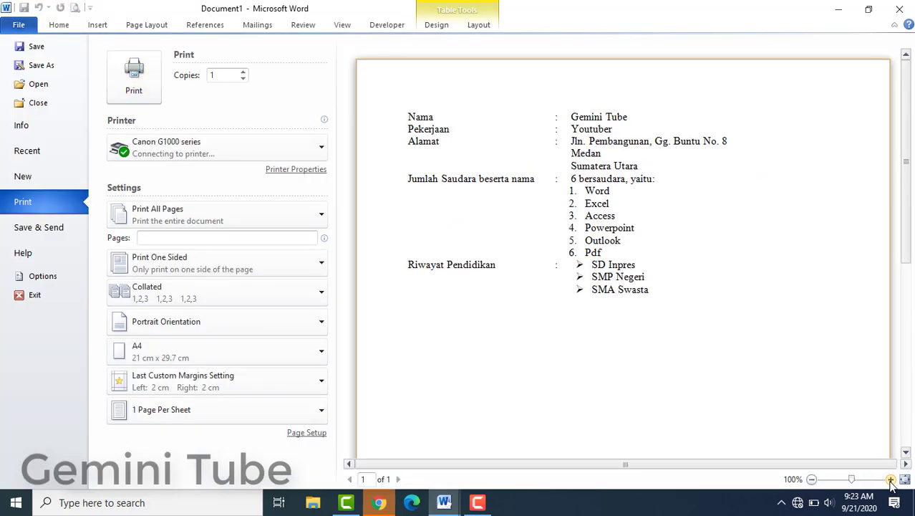
{"action": "left_click", "coordinate": [891, 482]}
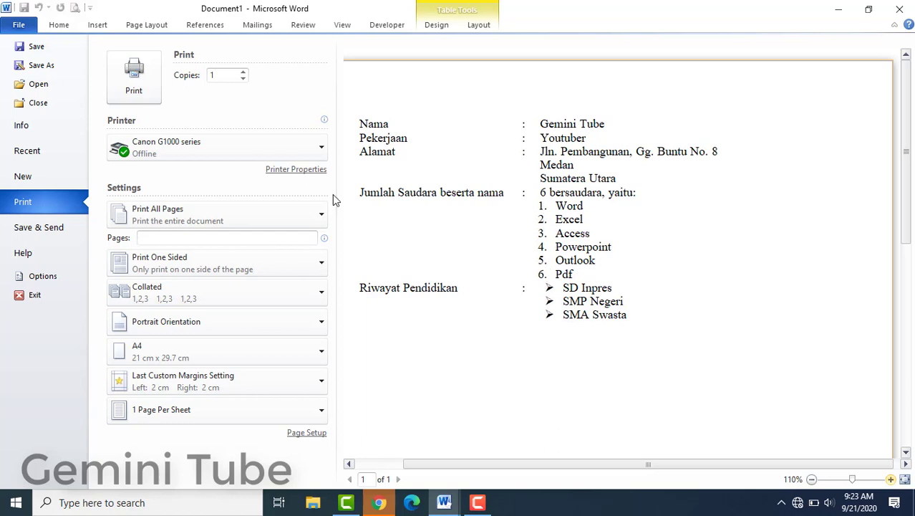
{"action": "left_click", "coordinate": [59, 26]}
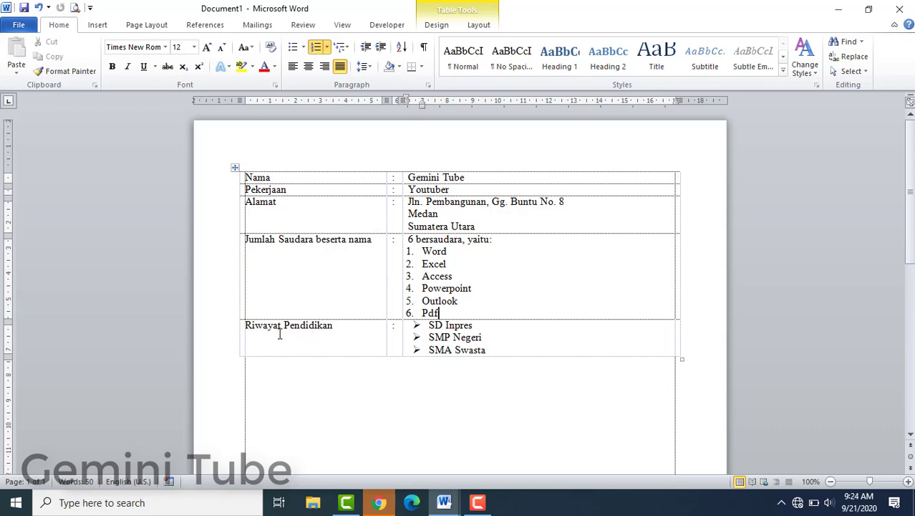
{"action": "left_click", "coordinate": [235, 167]}
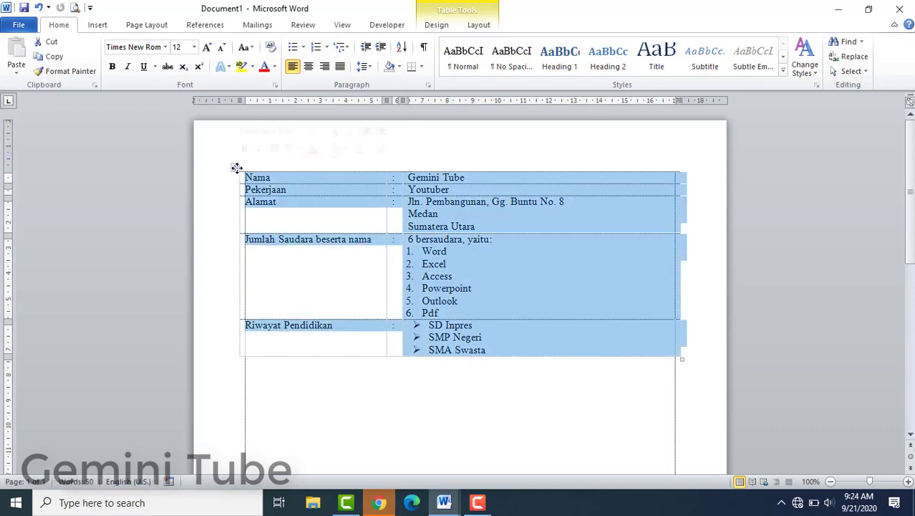
{"action": "right_click", "coordinate": [284, 199]}
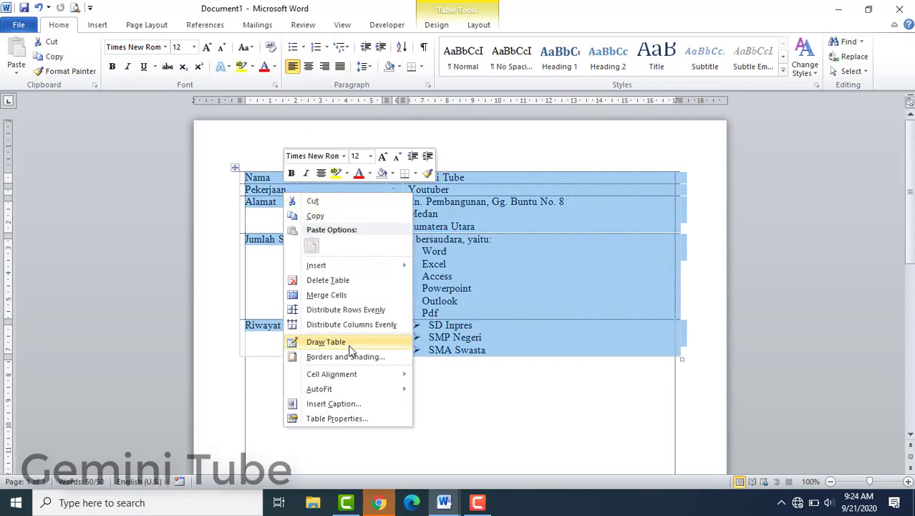
{"action": "mouse_move", "coordinate": [370, 374]}
{"action": "left_click", "coordinate": [419, 375]}
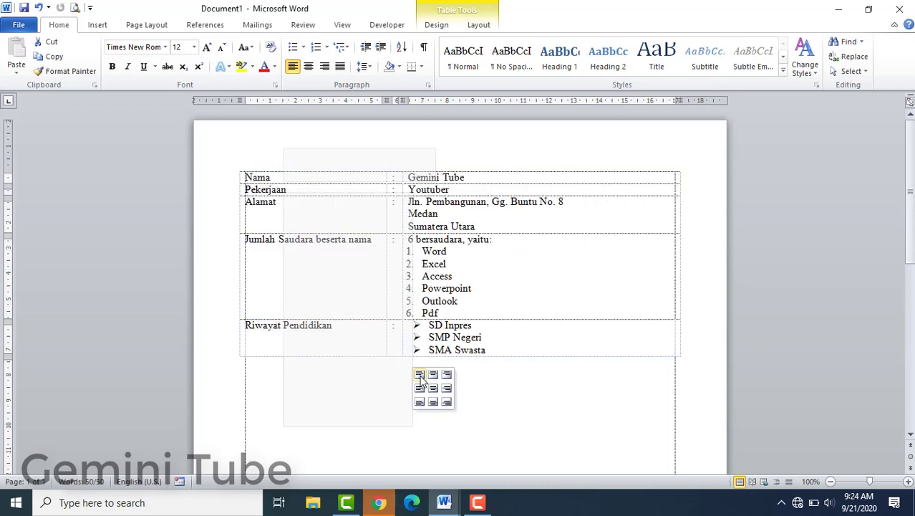
{"action": "left_click", "coordinate": [420, 388]}
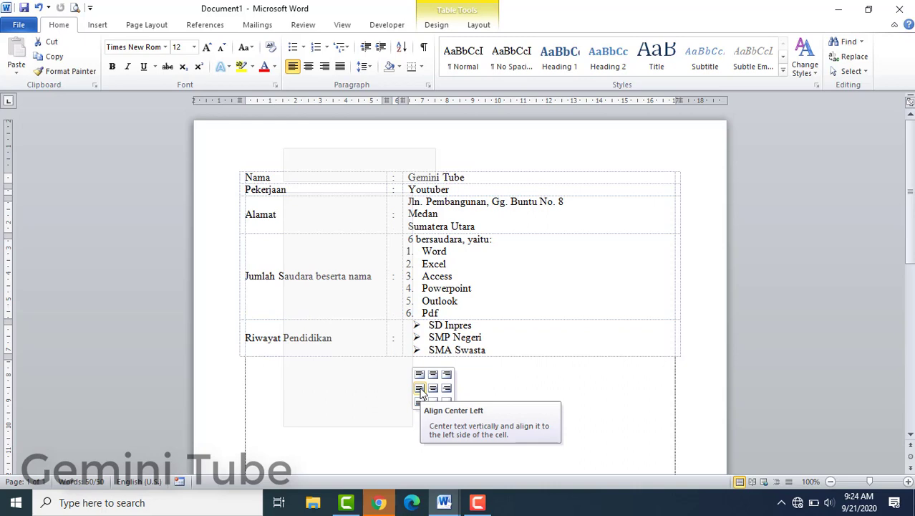
{"action": "left_click", "coordinate": [420, 375]}
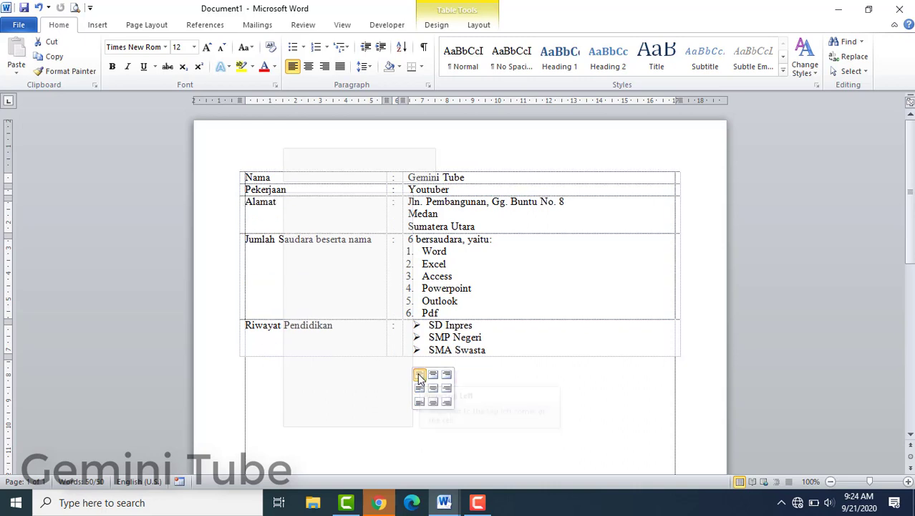
{"action": "left_click", "coordinate": [453, 338]}
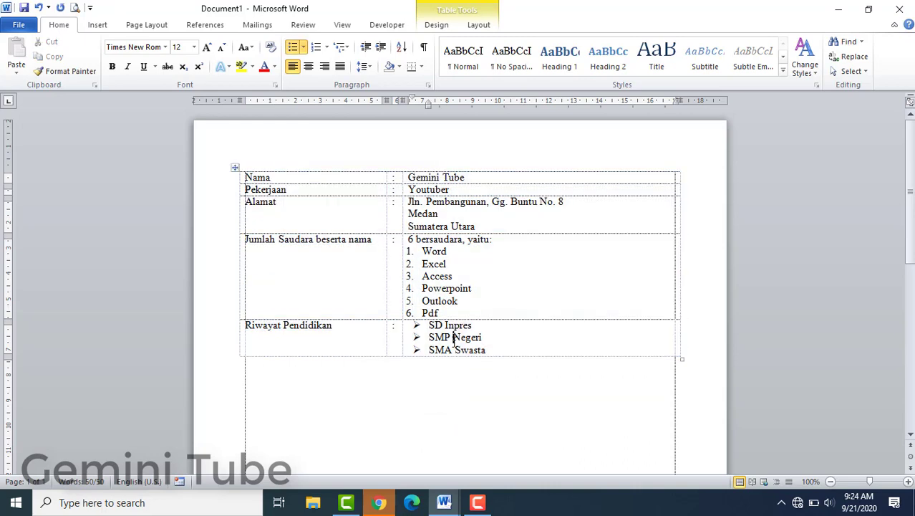
{"action": "left_click", "coordinate": [500, 347]}
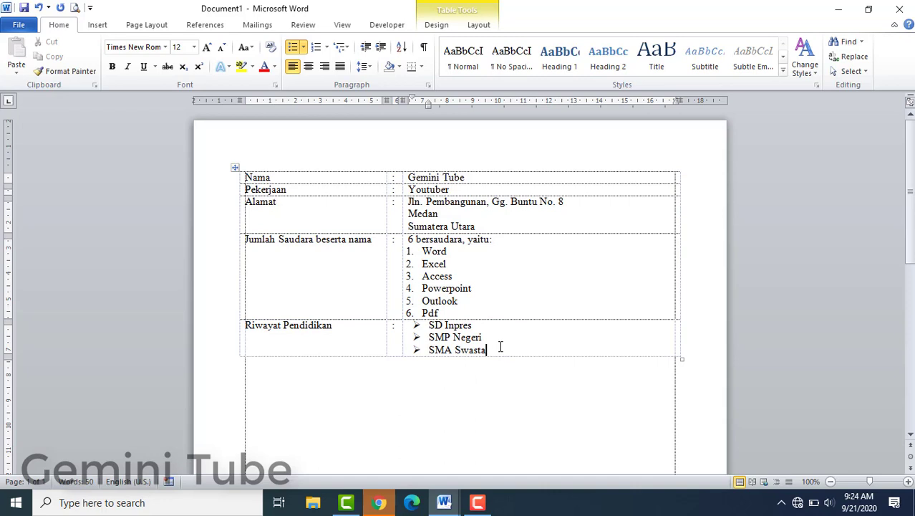
{"action": "left_click", "coordinate": [252, 177]}
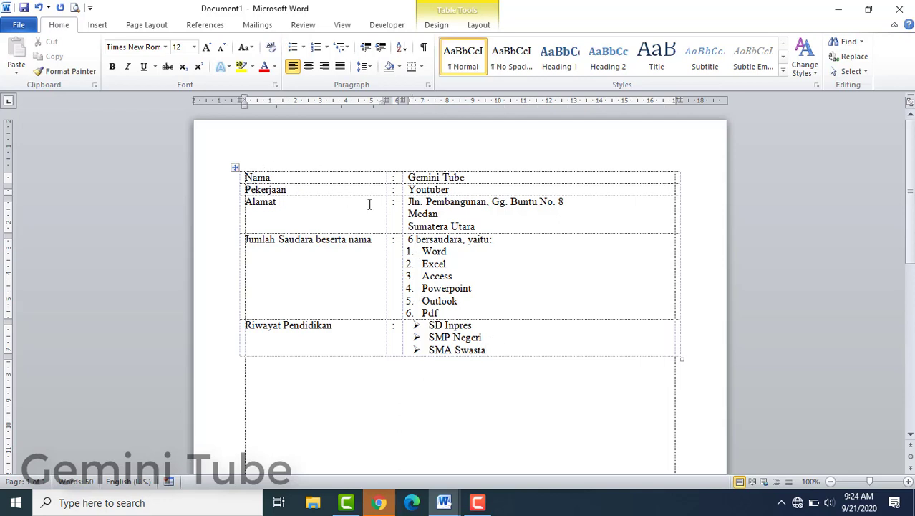
{"action": "left_click", "coordinate": [312, 177]}
Step: Insert a new first line reading 'BIODATA' and make it centred, bold and underlined
{"action": "key", "text": "Return"}
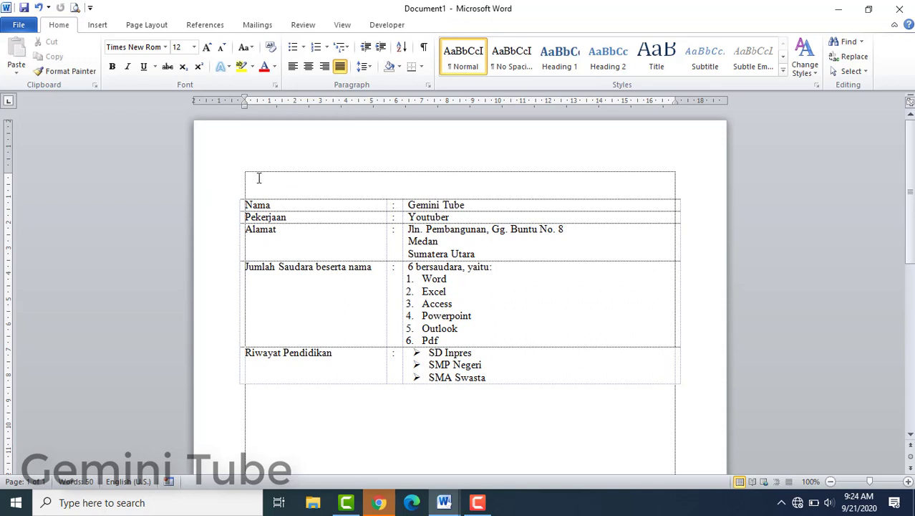
{"action": "type", "text": "BIODATA"}
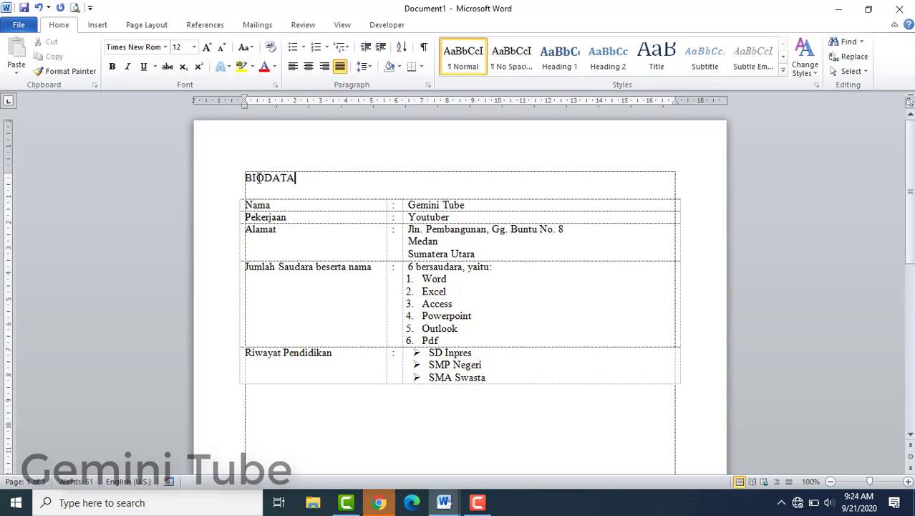
{"action": "key", "text": "ctrl+e"}
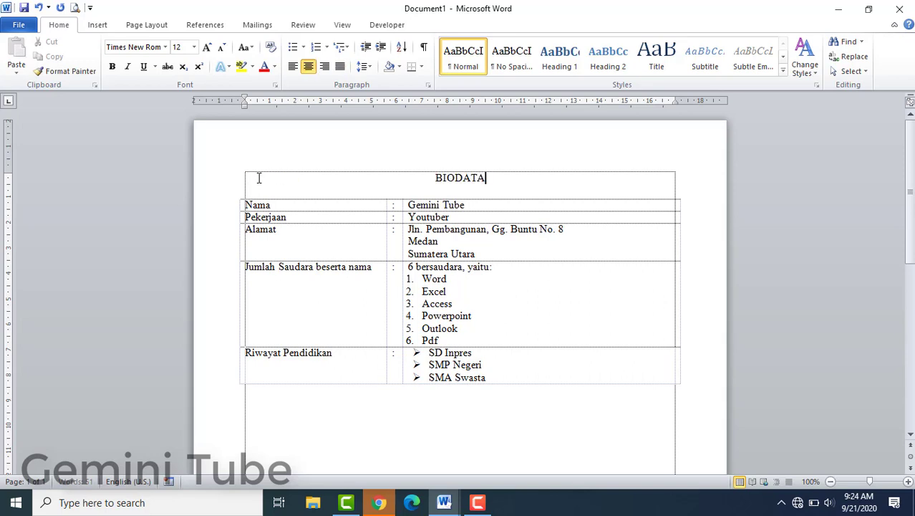
{"action": "left_click", "coordinate": [202, 186]}
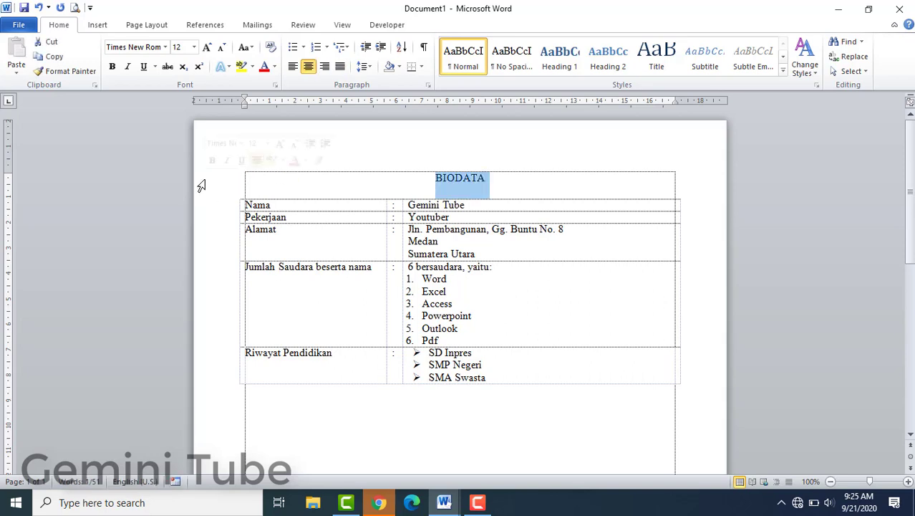
{"action": "key", "text": "ctrl+b"}
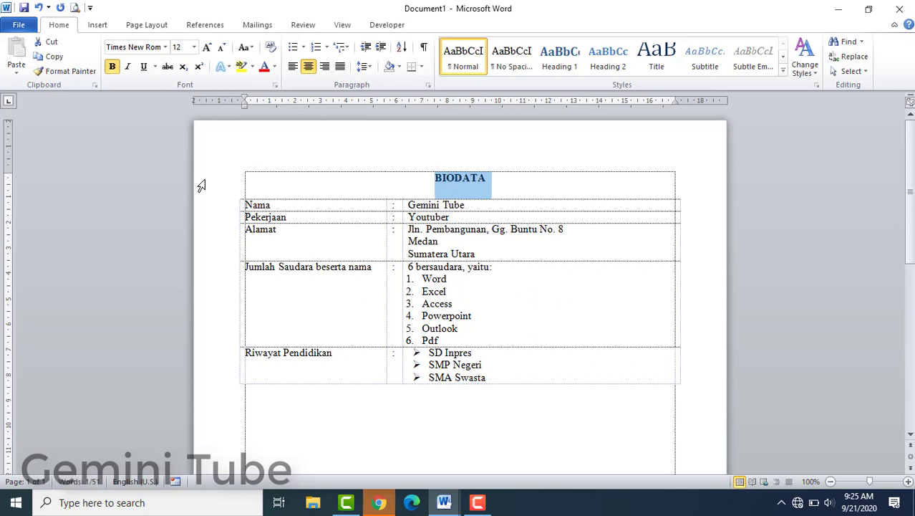
{"action": "key", "text": "ctrl+u"}
{"action": "left_click", "coordinate": [462, 234]}
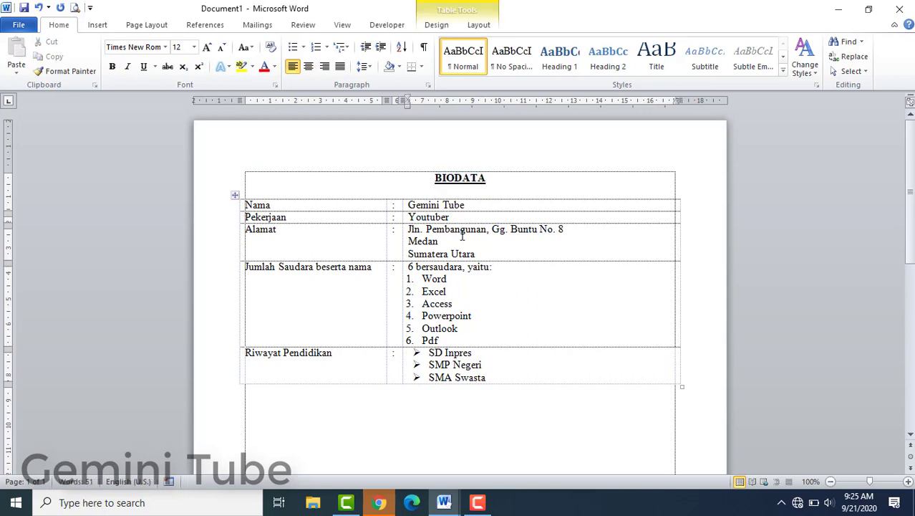